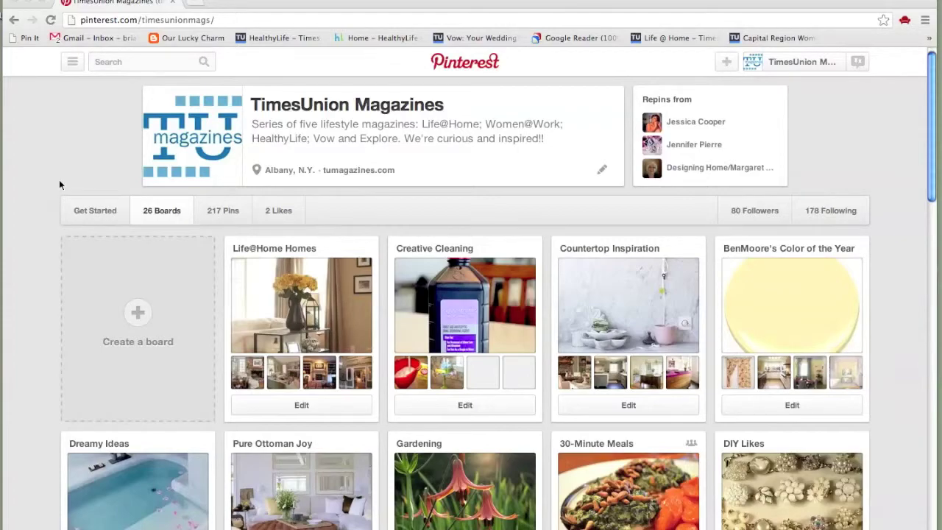
- Scroll through the home feed pins, then open the account's profile page of boards
scroll(59, 185, "down", 10)
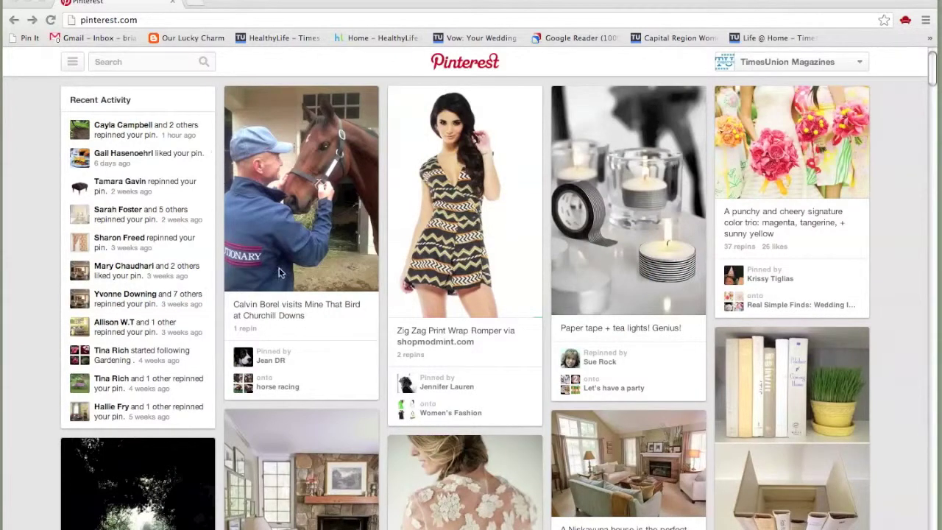
scroll(295, 290, "down", 5)
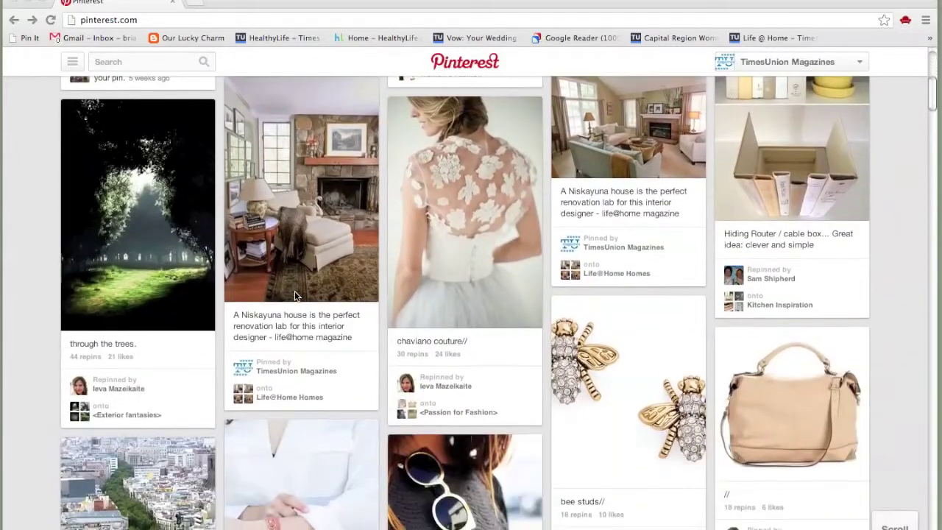
scroll(294, 294, "down", 5)
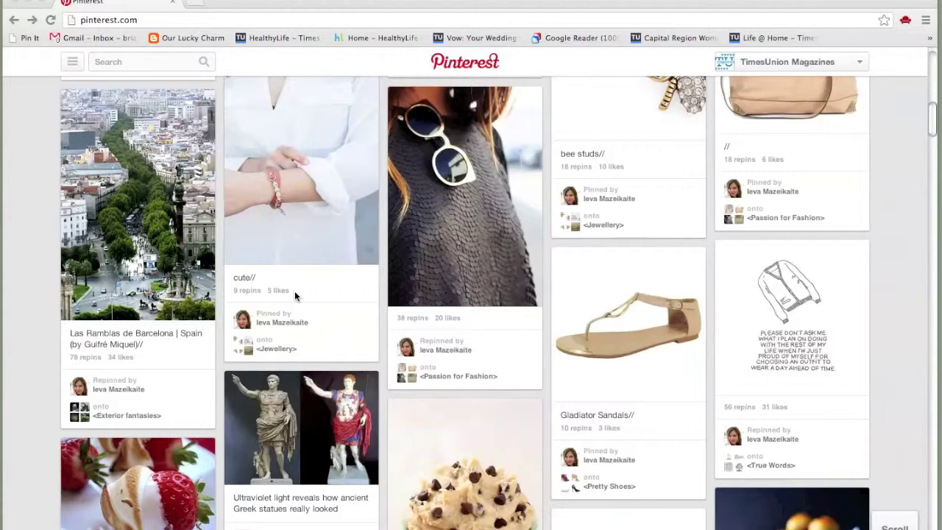
scroll(295, 294, "down", 2)
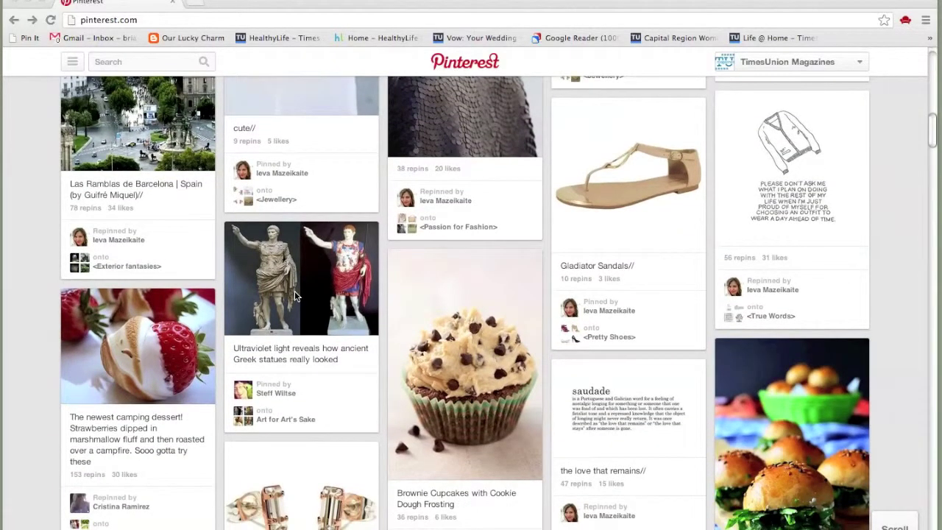
scroll(294, 294, "down", 8)
scroll(434, 252, "up", 20)
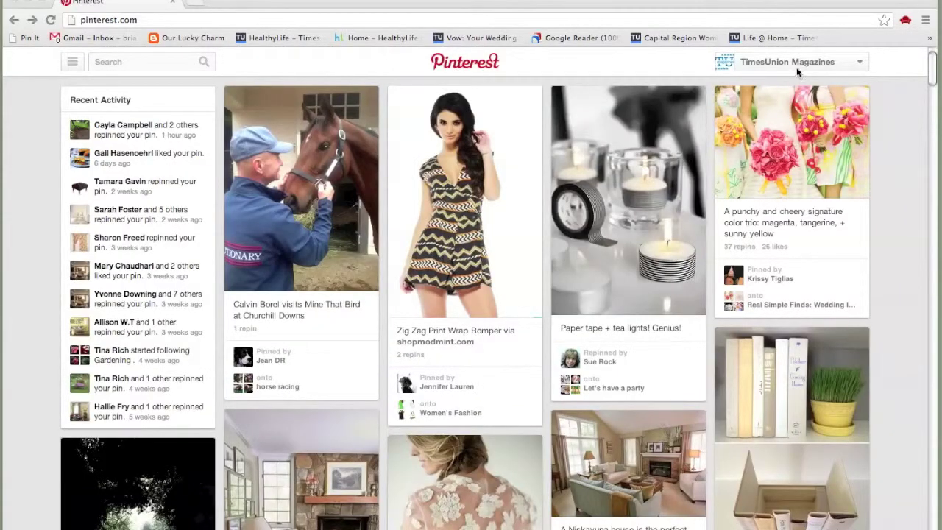
mouse_move(799, 64)
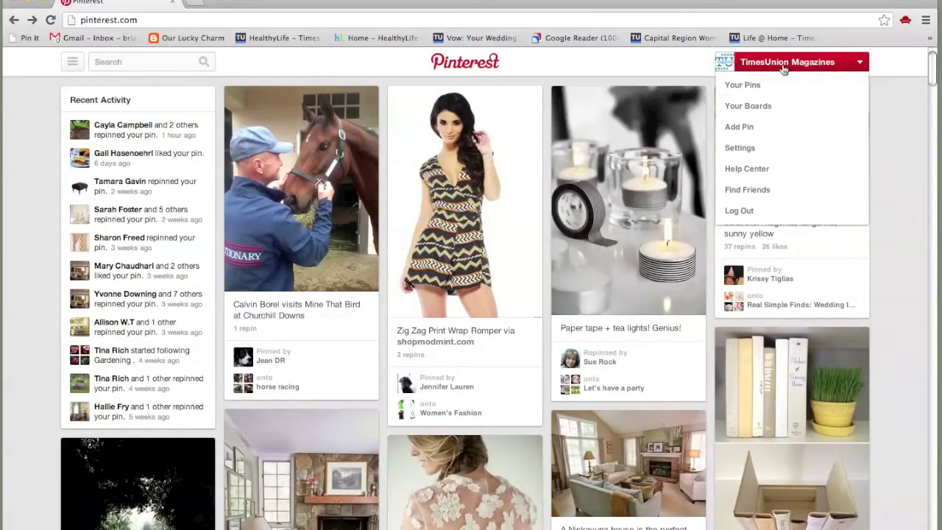
left_click(787, 65)
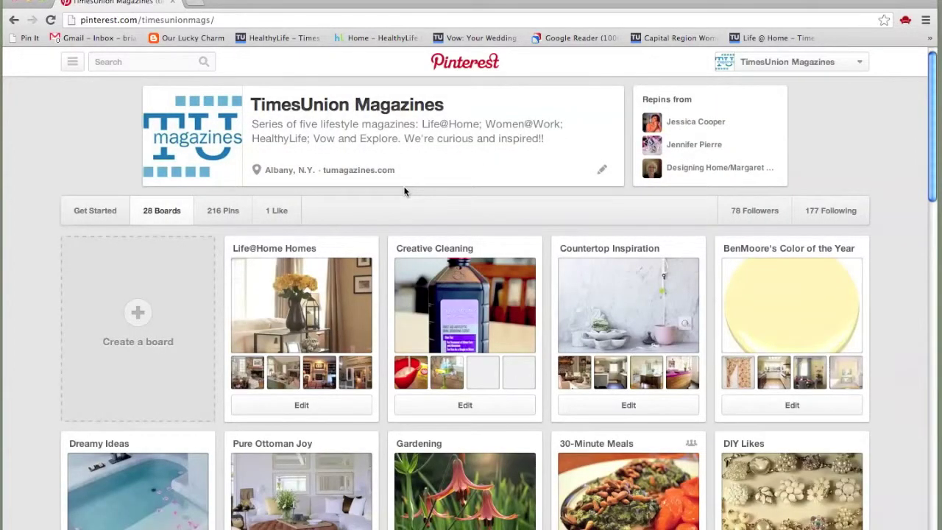
- Scroll through the profile's boards and start creating a new board
scroll(404, 191, "down", 3)
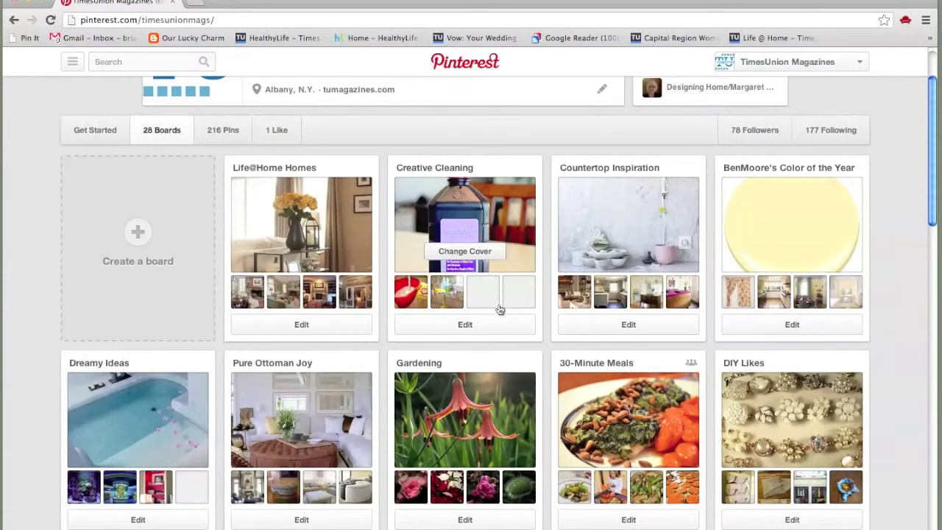
scroll(498, 280, "down", 3)
scroll(626, 262, "down", 1)
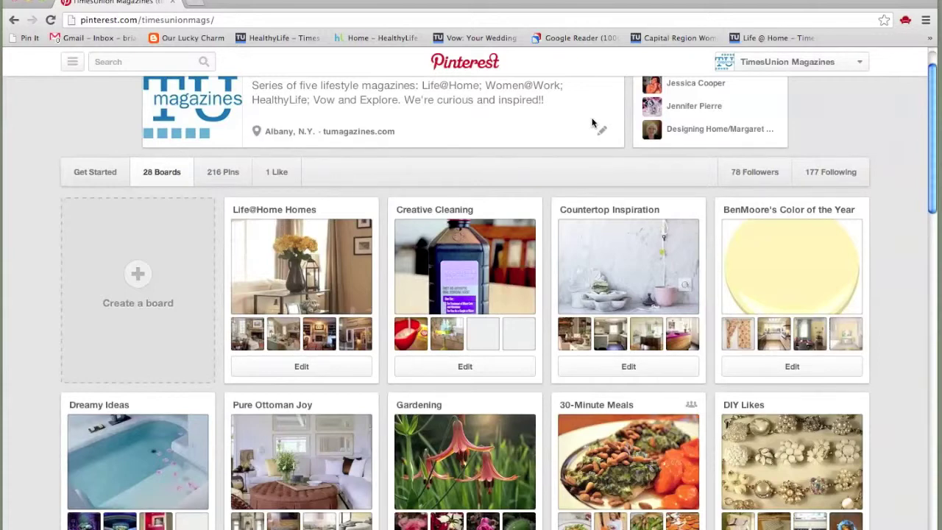
left_click(142, 285)
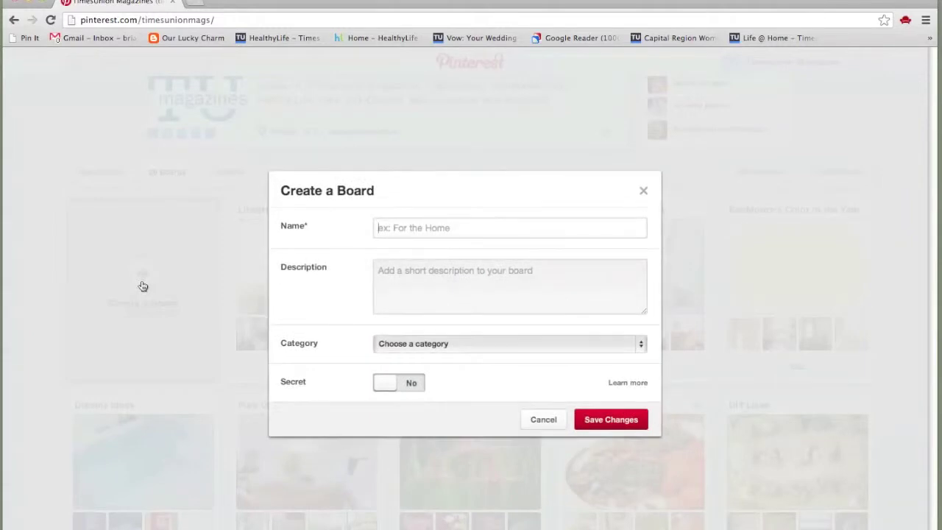
- Save a public Home Decor board 'Bathroom ideas!' described as 'What's going in the new bathroom??'
type("Bathroom ideas!")
left_click(402, 262)
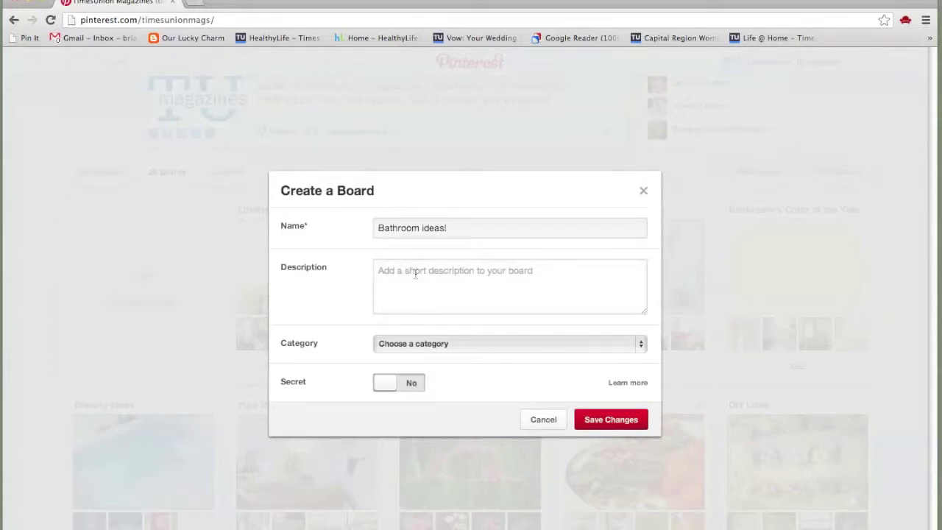
type("What's going in")
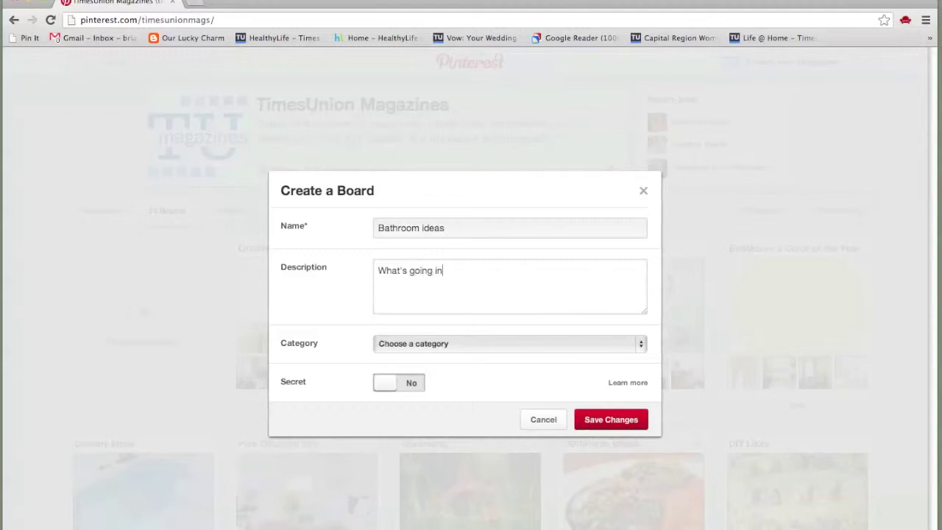
type(" the new bathroom??")
left_click(386, 389)
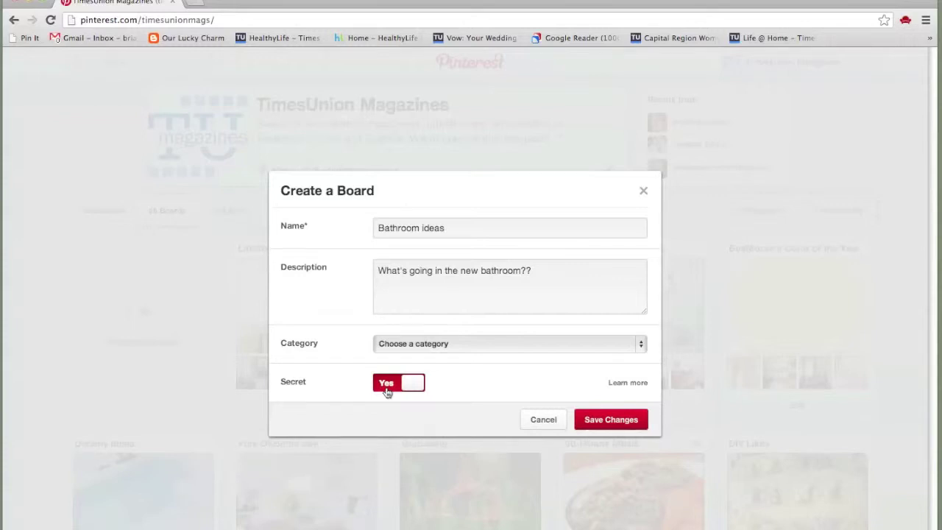
left_click(387, 392)
left_click(493, 347)
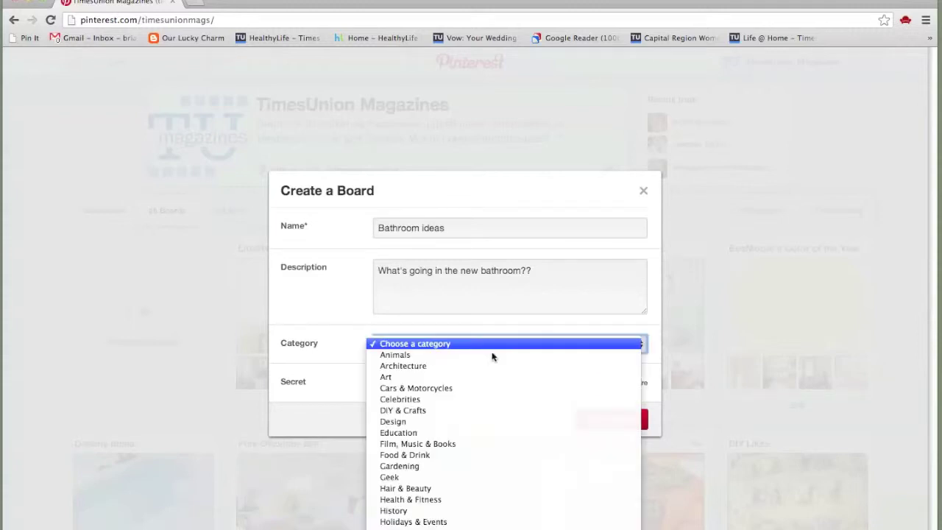
scroll(464, 502, "down", 2)
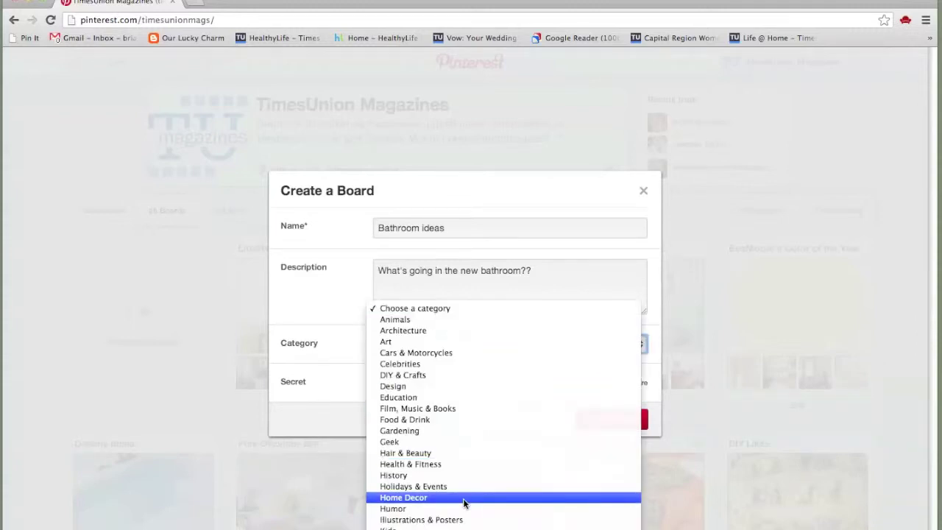
left_click(464, 502)
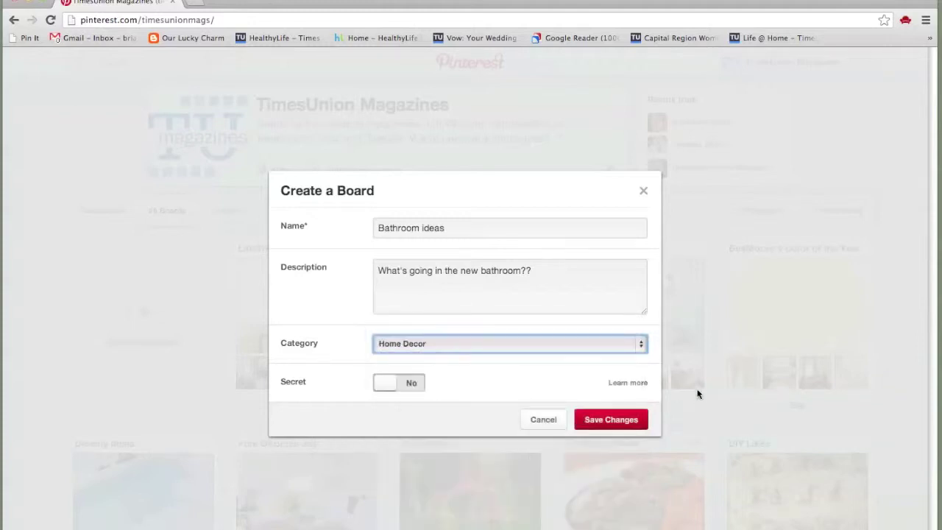
left_click(621, 419)
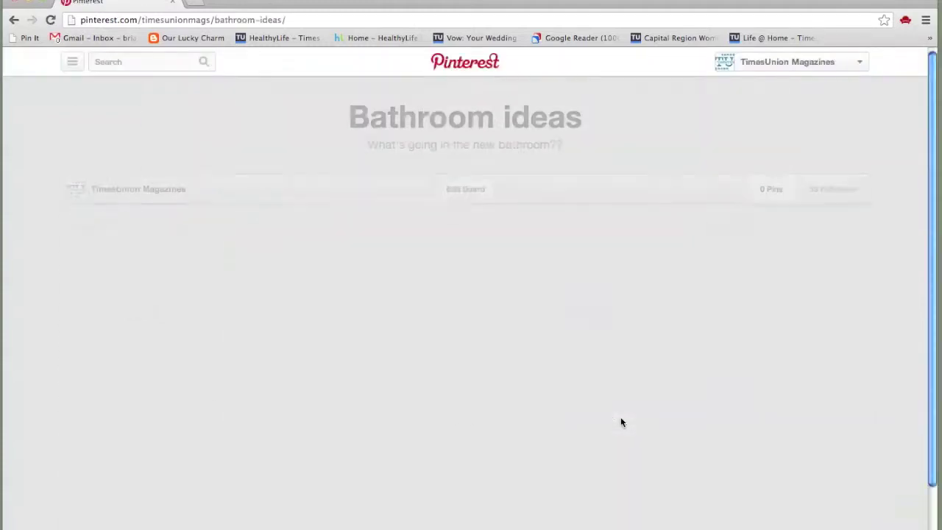
- Return to the home feed, browse it, and search for 'bathrooms'
left_click(454, 64)
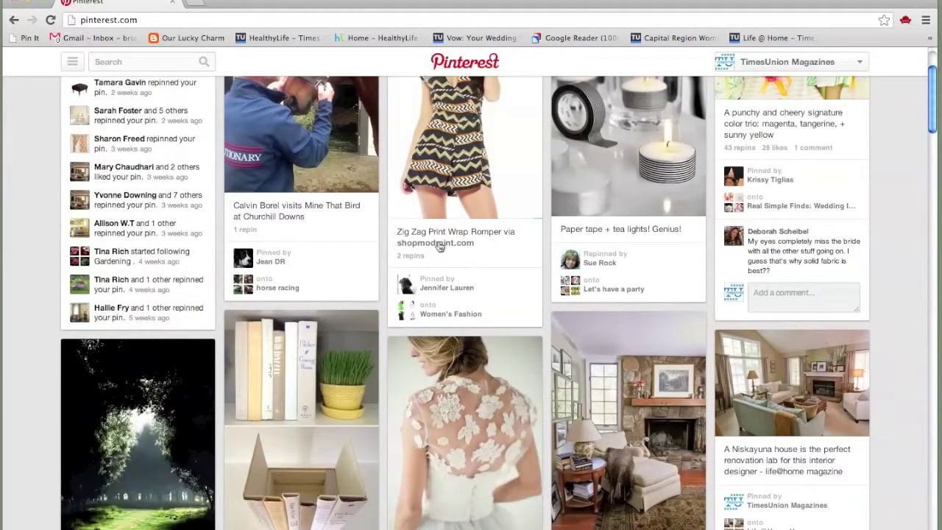
scroll(439, 247, "down", 5)
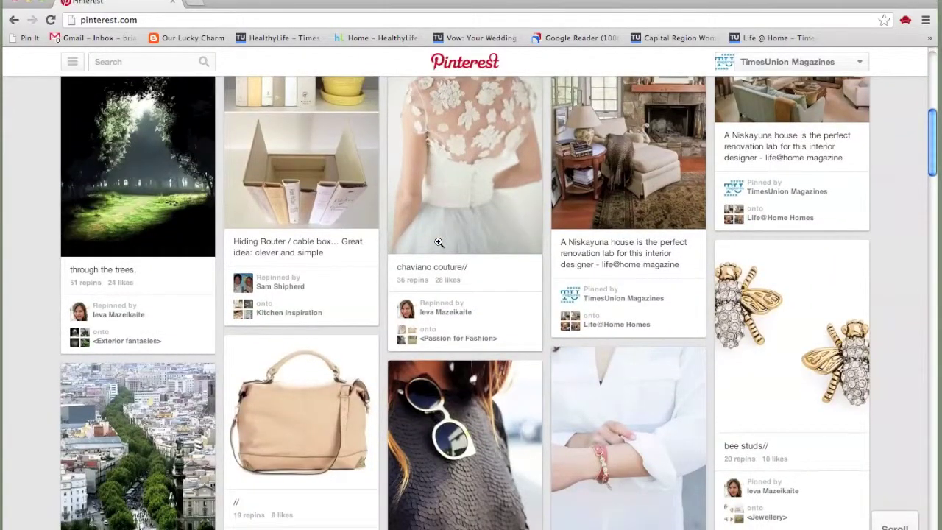
scroll(439, 242, "up", 5)
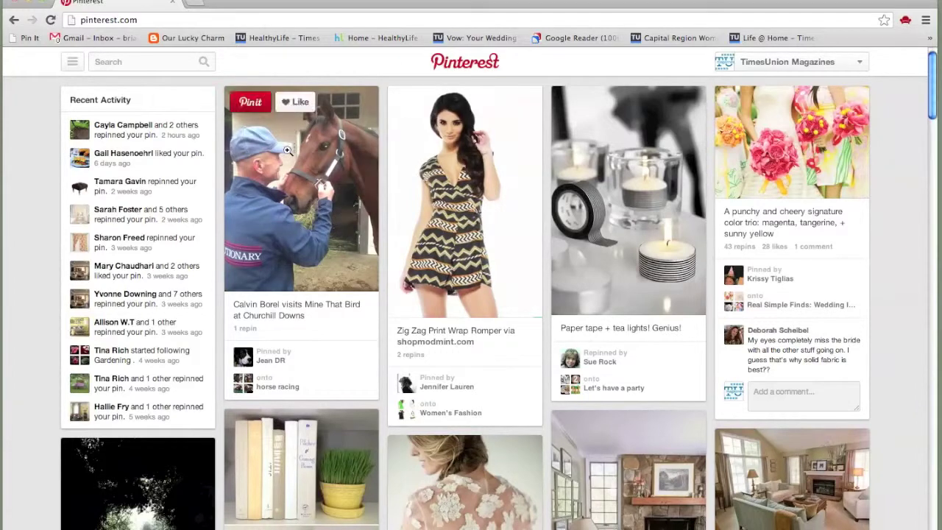
left_click(119, 64)
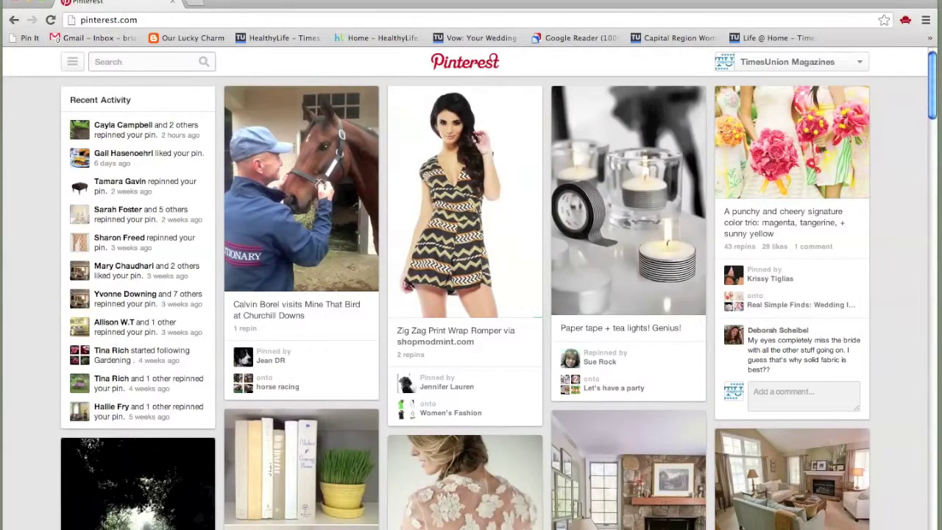
type("bathrooms")
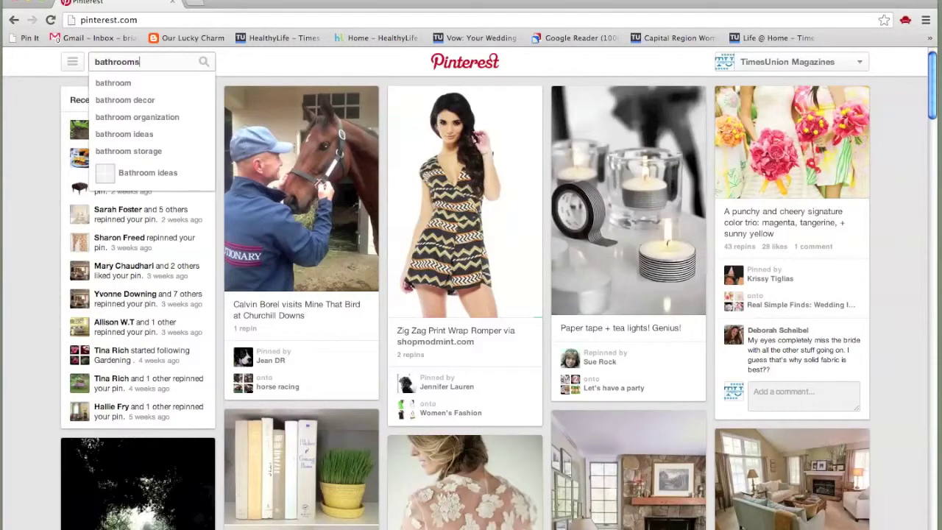
key("Return")
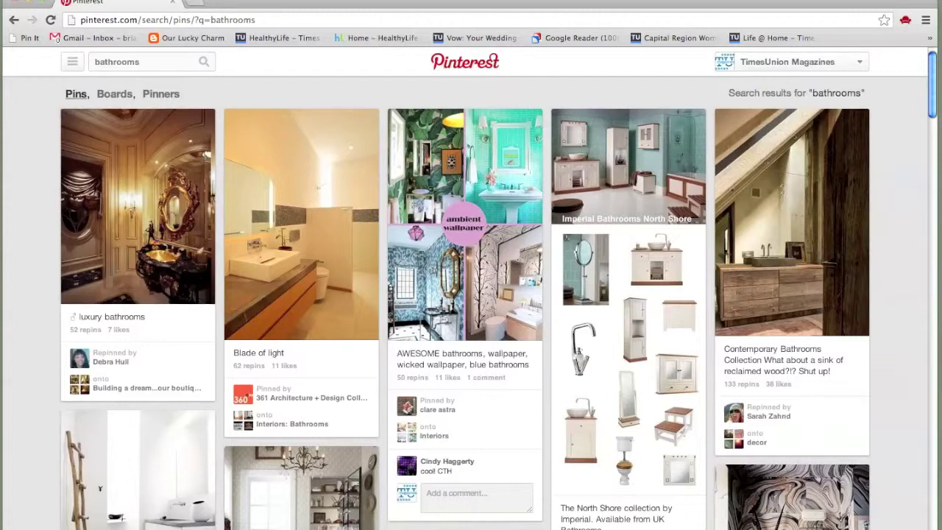
left_click(181, 235)
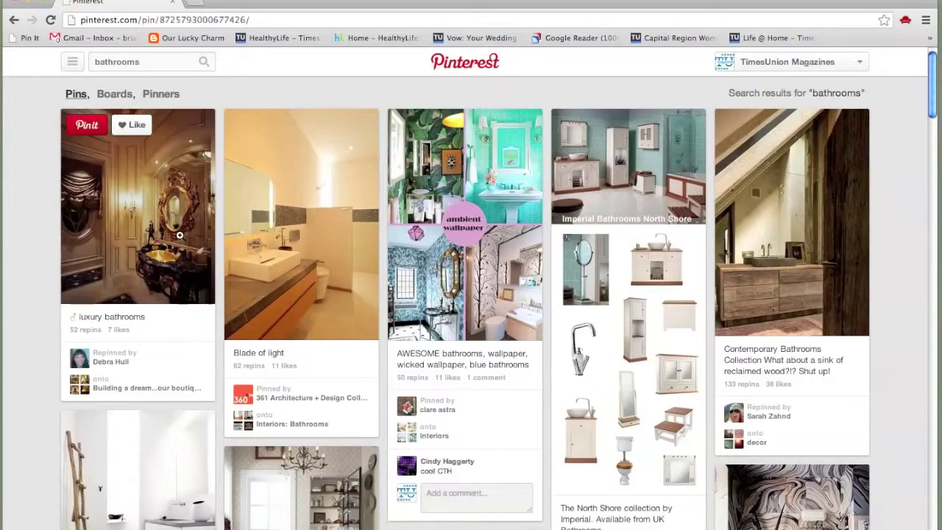
left_click(869, 211)
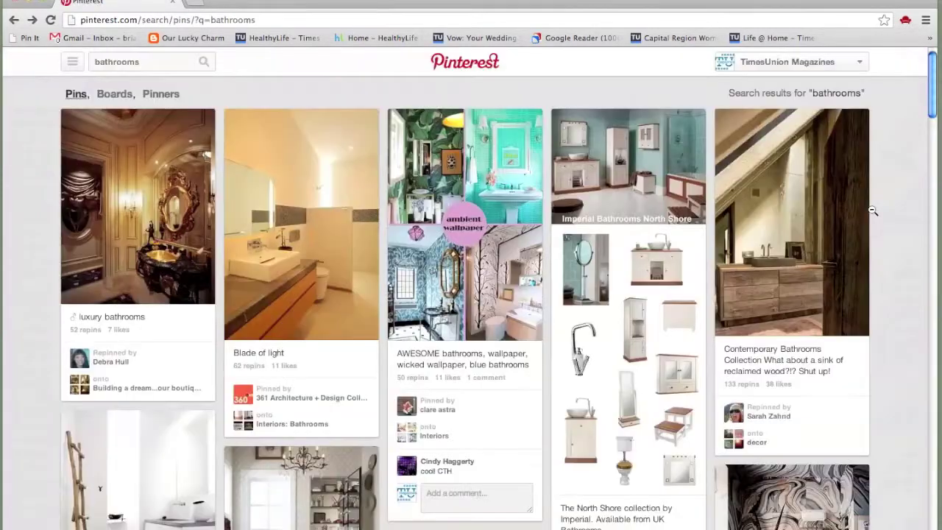
left_click(630, 191)
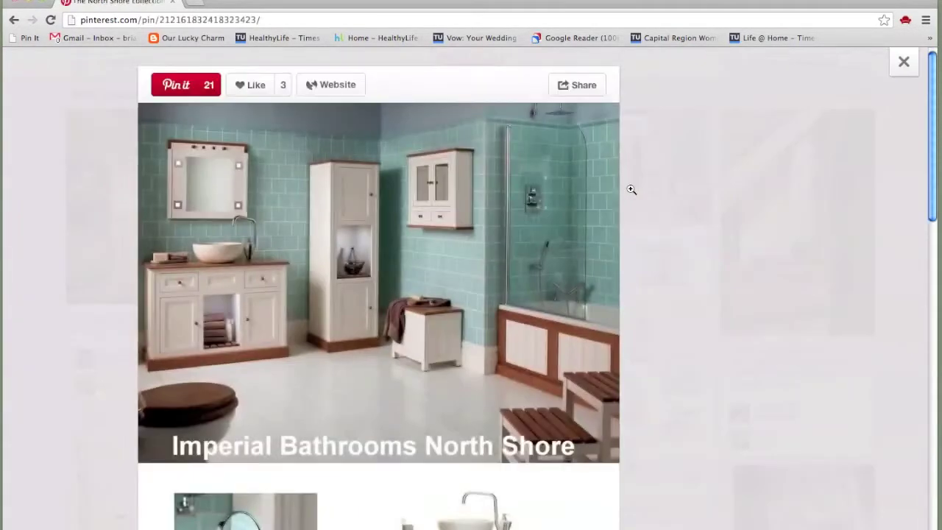
left_click(888, 153)
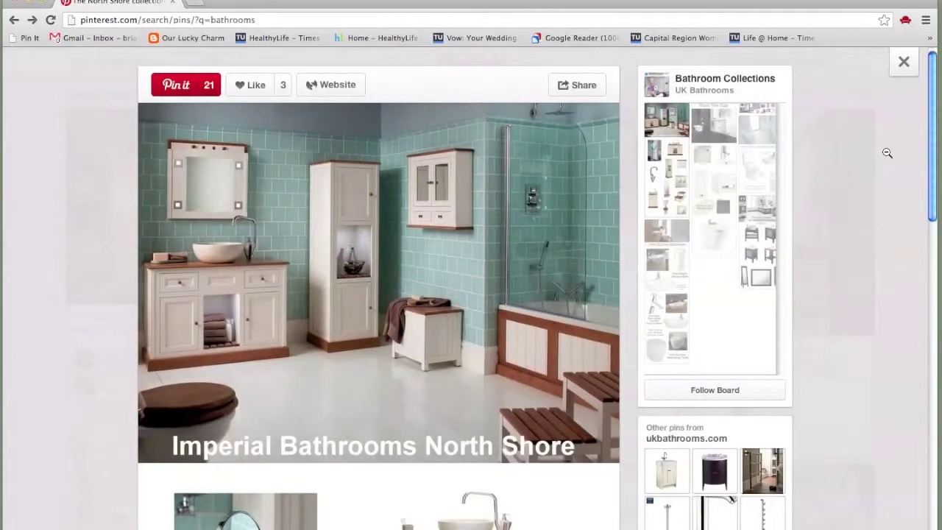
scroll(502, 266, "down", 6)
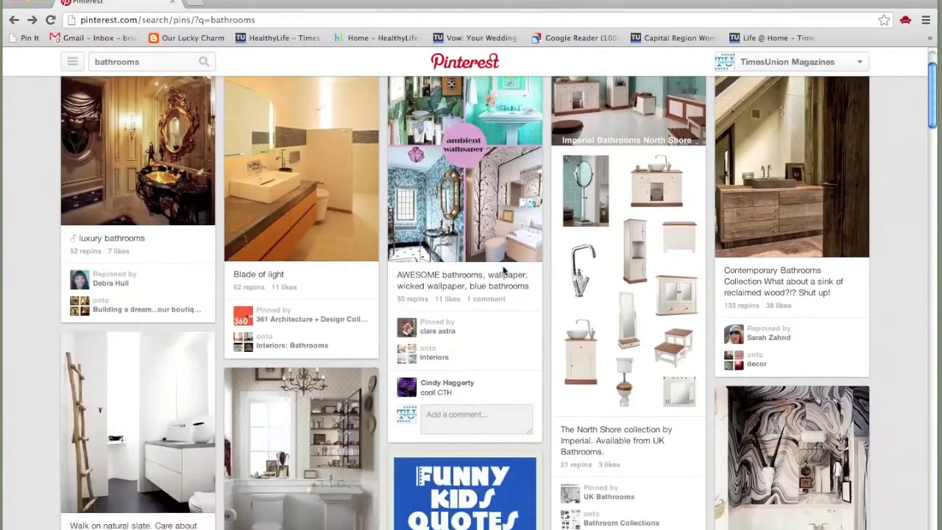
scroll(503, 270, "down", 8)
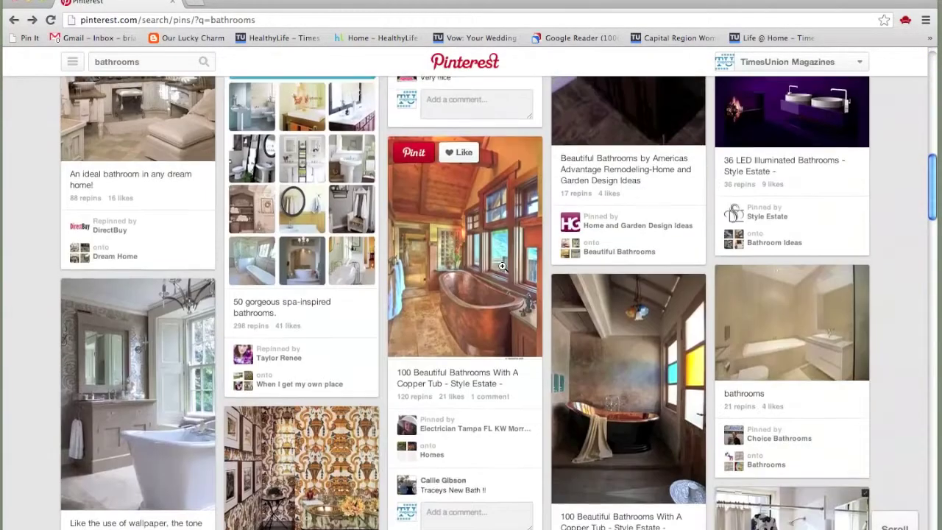
scroll(519, 234, "down", 1)
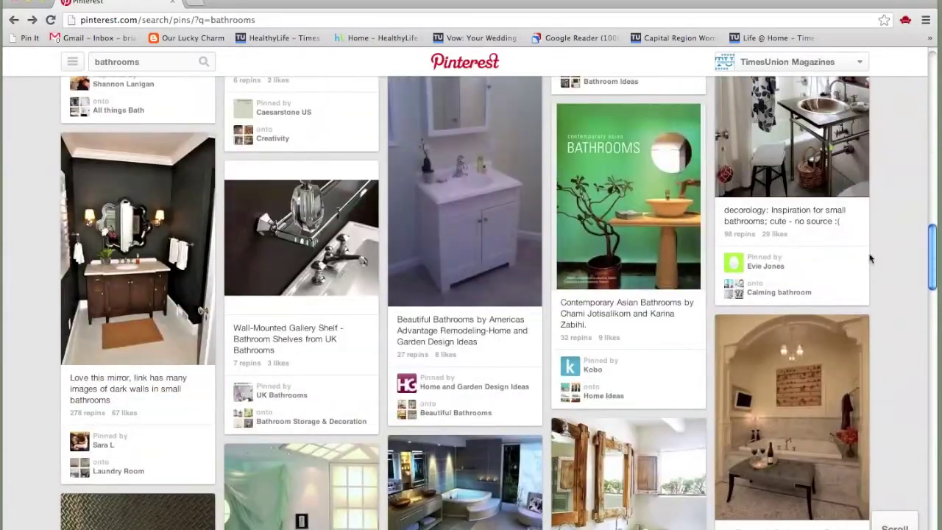
scroll(710, 259, "down", 20)
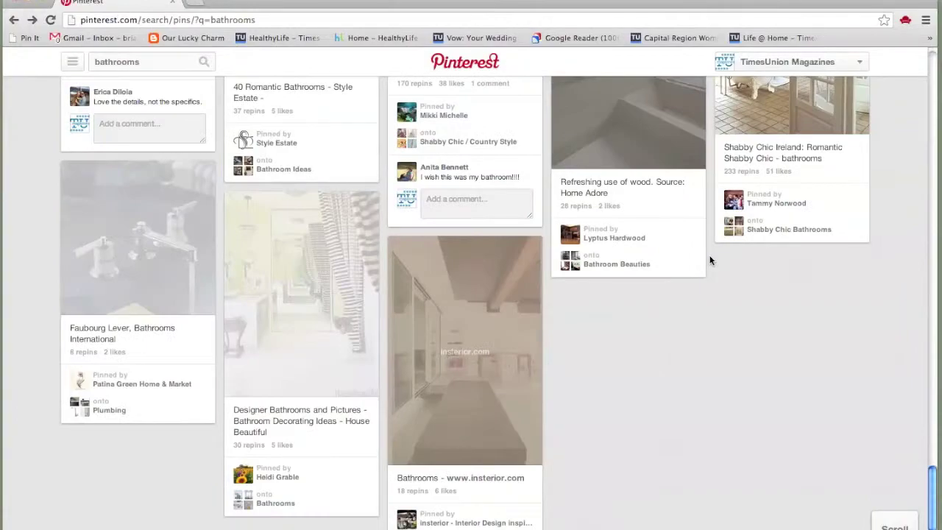
scroll(583, 401, "down", 5)
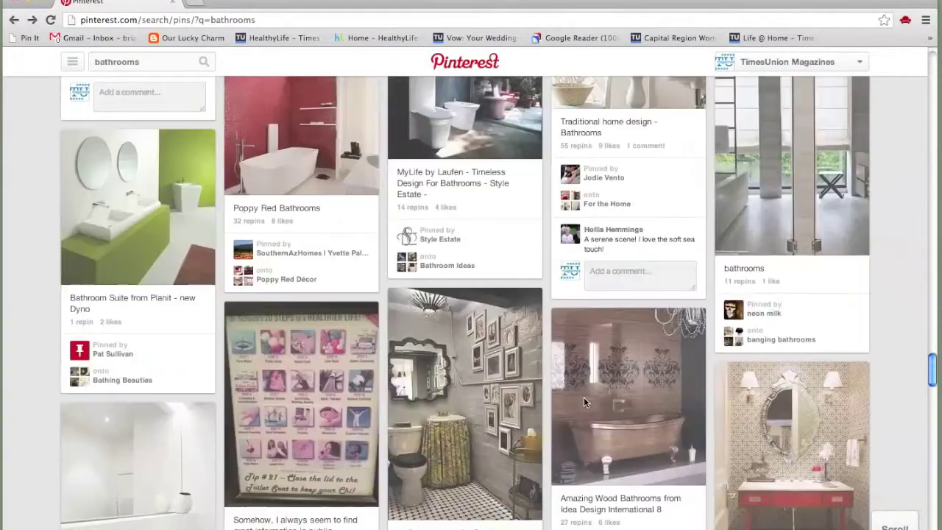
scroll(584, 401, "up", 10)
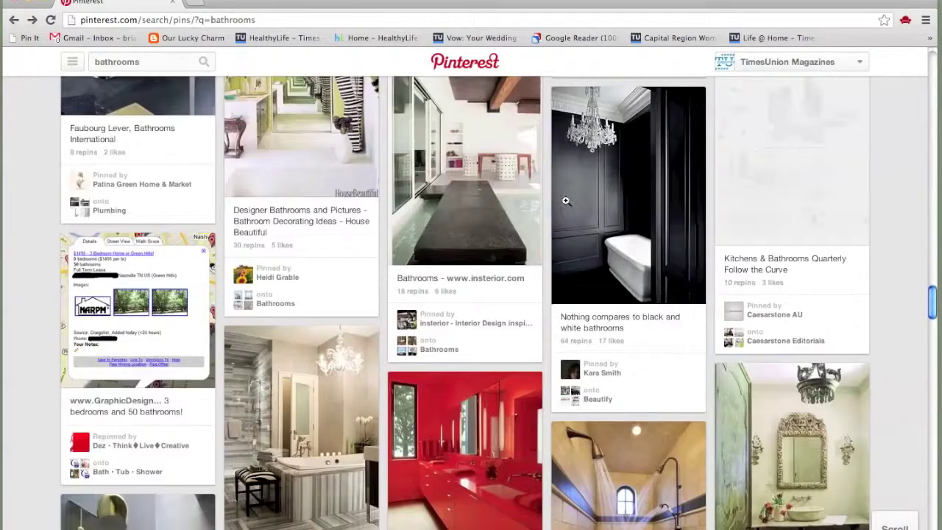
scroll(565, 200, "up", 15)
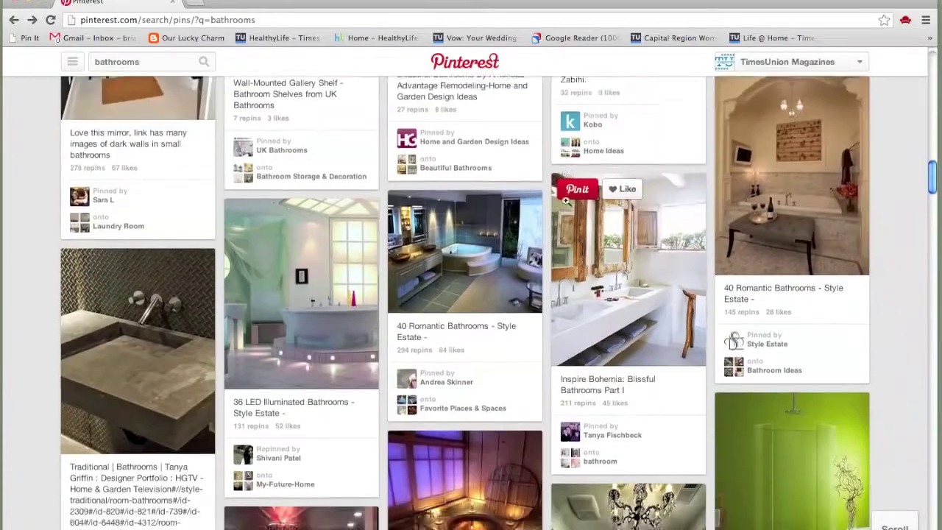
scroll(565, 201, "down", 3)
left_click(495, 321)
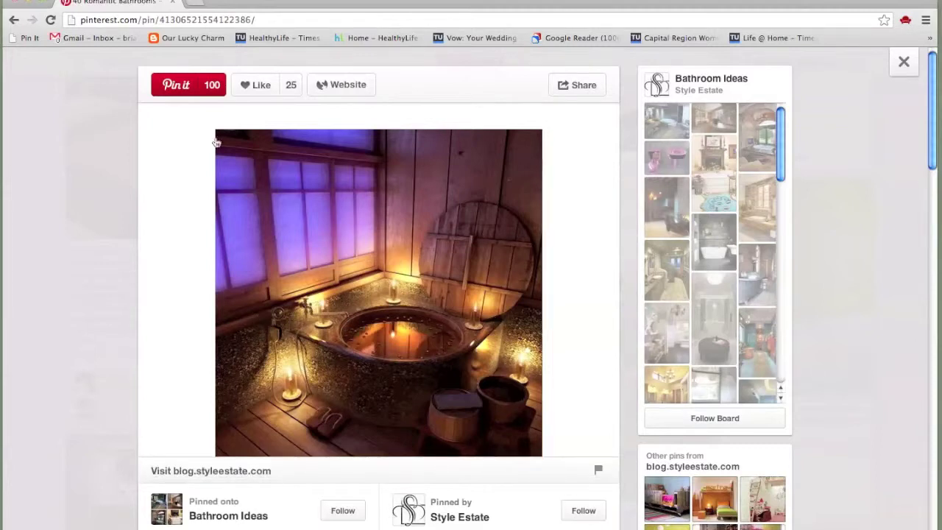
- Pin the candle-lit tub pin to Bathroom ideas, then open Style Estate's Bathroom Ideas board
left_click(178, 85)
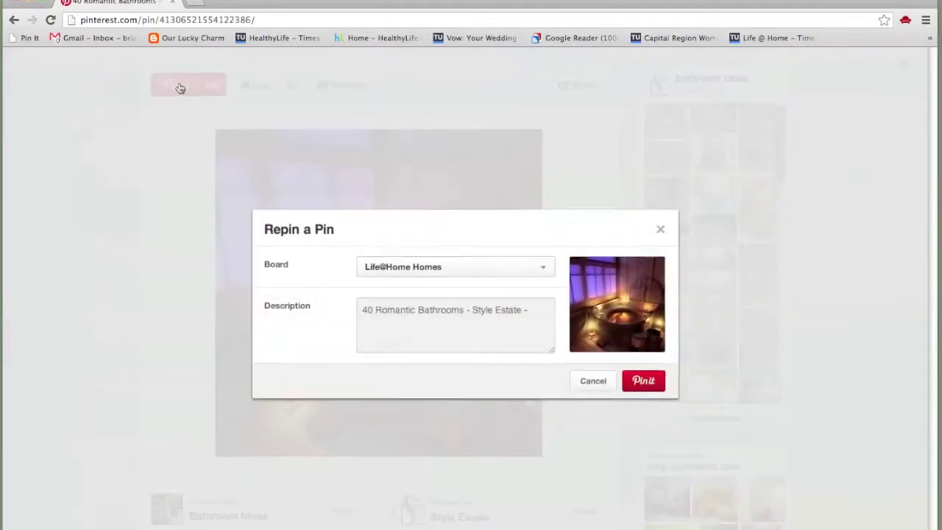
left_click(505, 271)
scroll(505, 273, "down", 1)
scroll(505, 273, "down", 2)
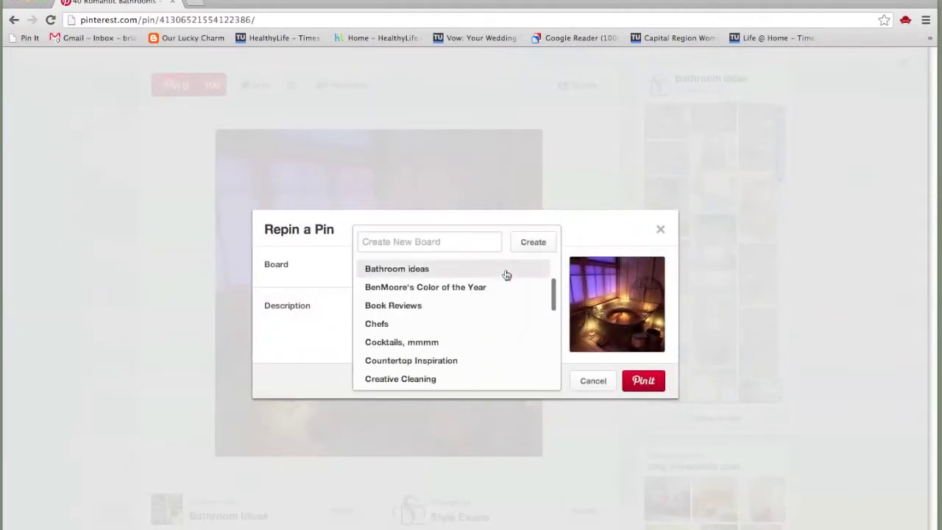
scroll(504, 272, "up", 1)
left_click(414, 284)
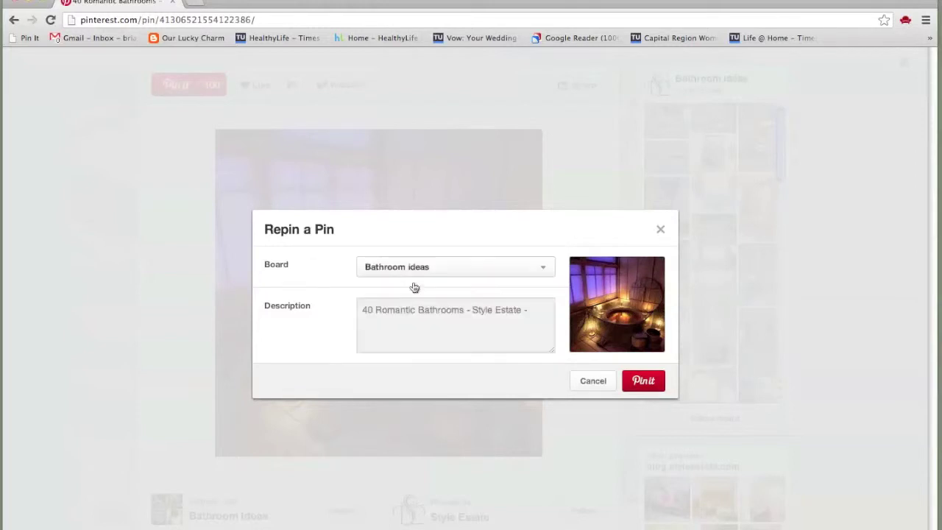
left_click(643, 382)
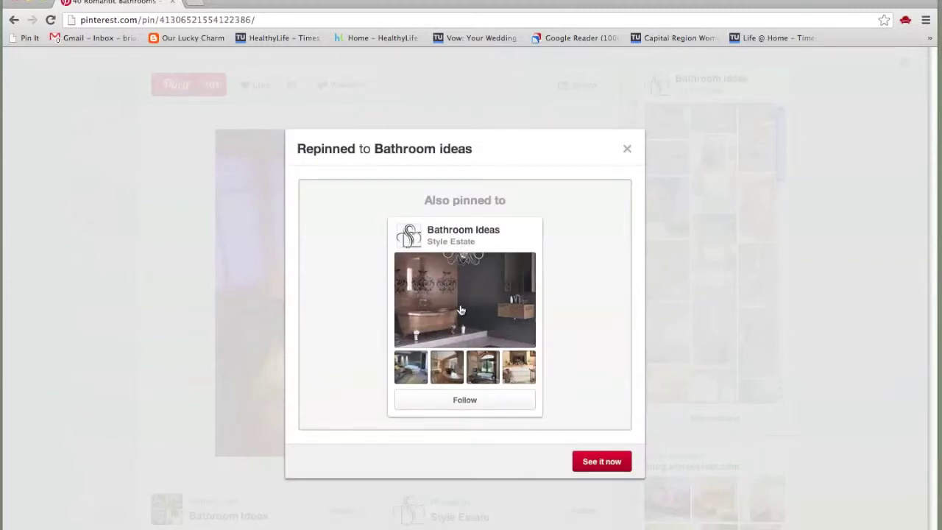
left_click(465, 230)
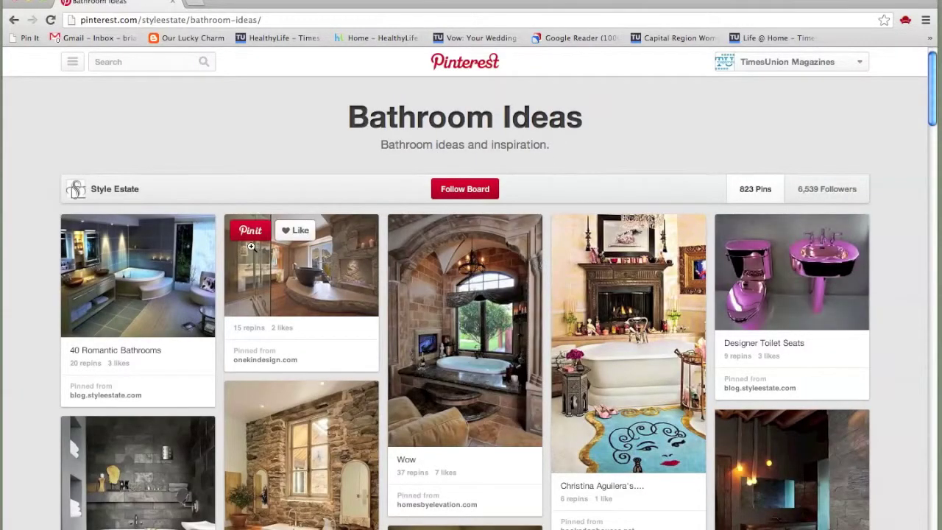
- Scroll Style Estate's board, open the Houzz walk-in shower pin and start repinning it
scroll(287, 269, "down", 3)
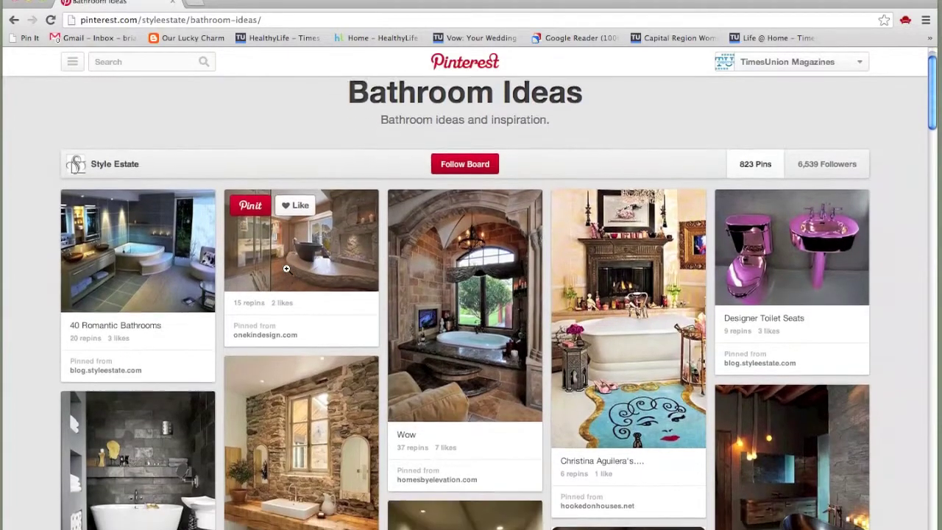
scroll(287, 269, "down", 5)
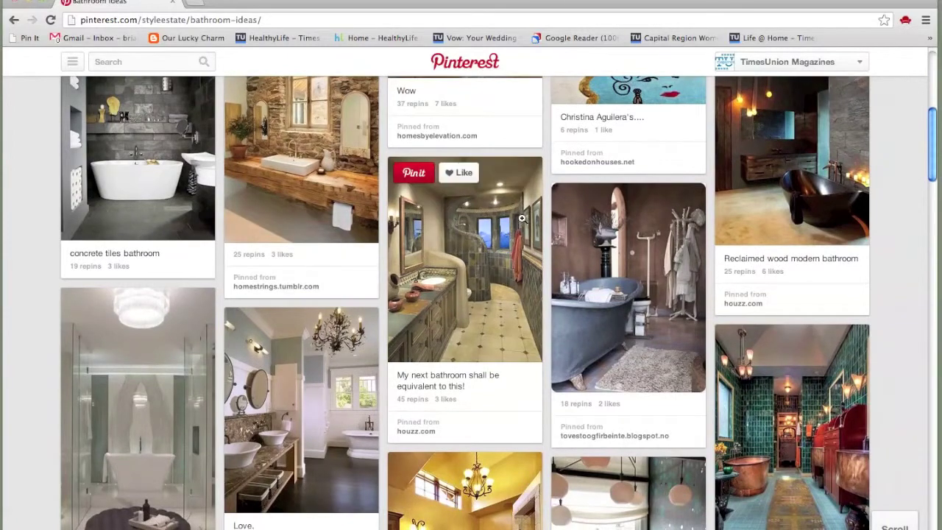
left_click(463, 244)
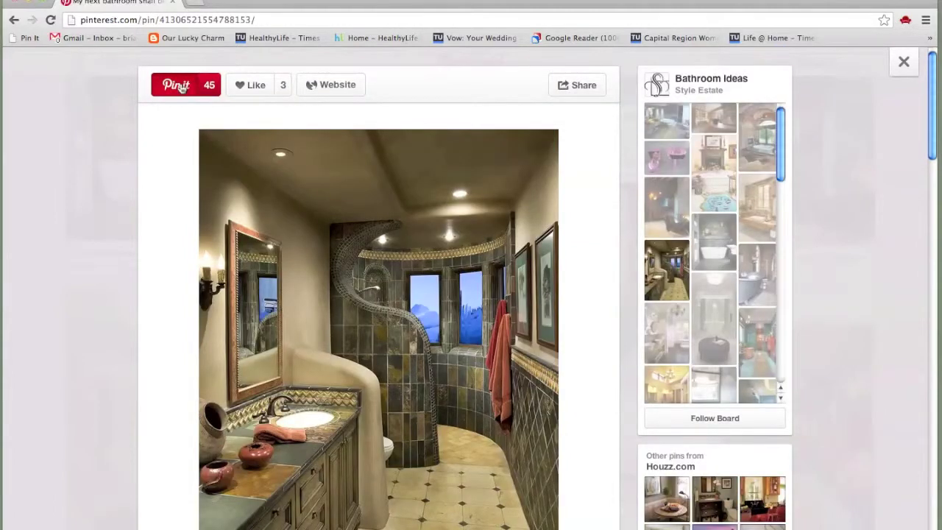
left_click(182, 88)
- Repin the Houzz shower to Bathroom ideas described 'My next bathroom ...... in my dreams!', then close it
left_click(433, 320)
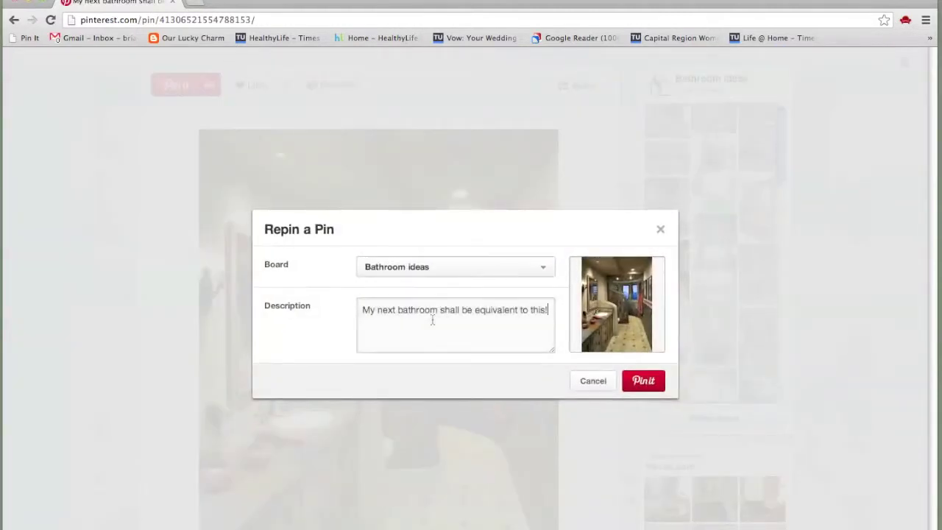
triple_click(520, 309)
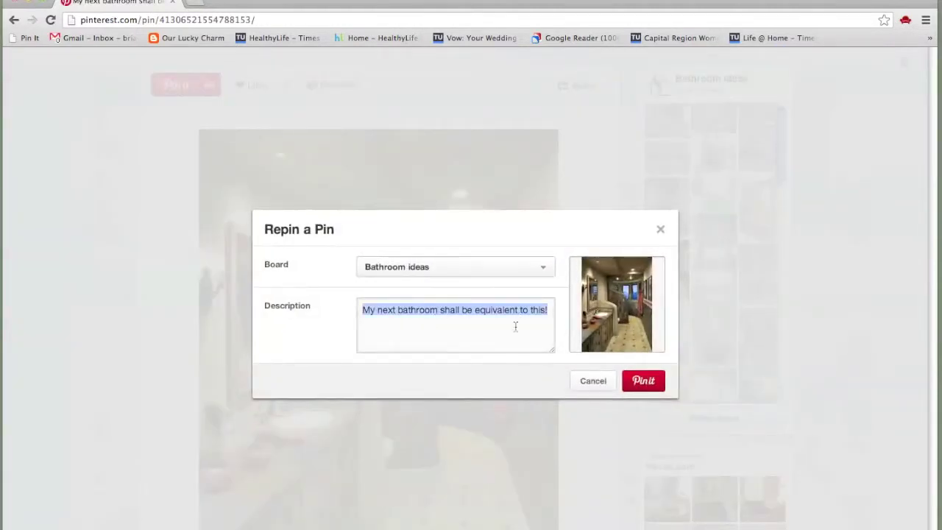
type("My ne")
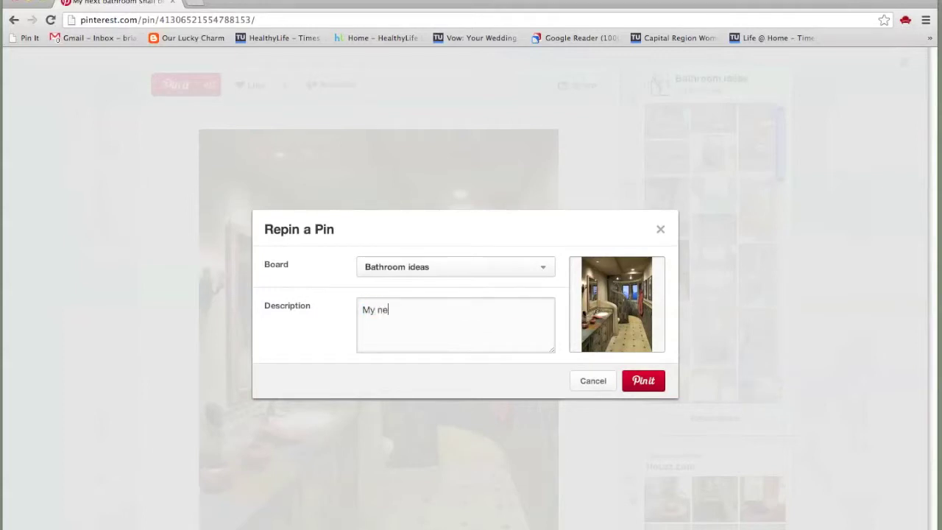
type("xt batjhr")
type("hroom s")
type("...... in my dreams!")
left_click(640, 381)
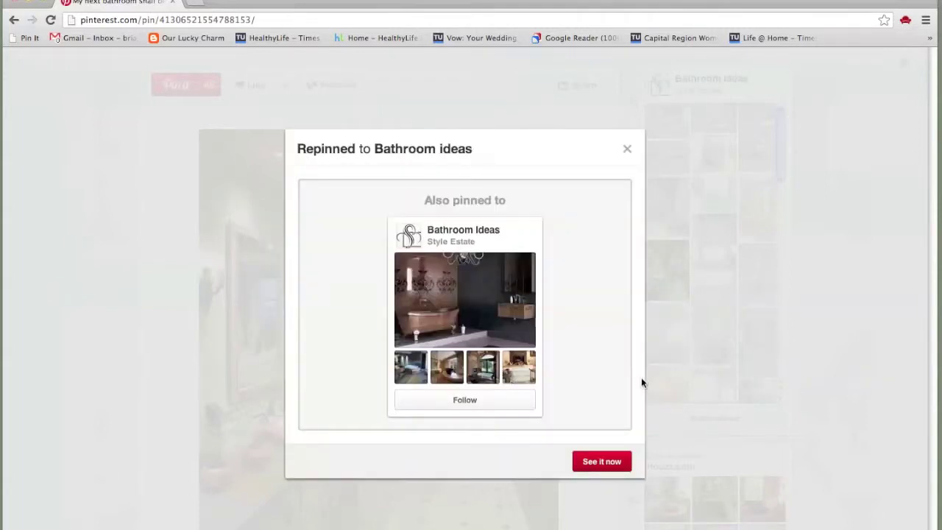
left_click(629, 150)
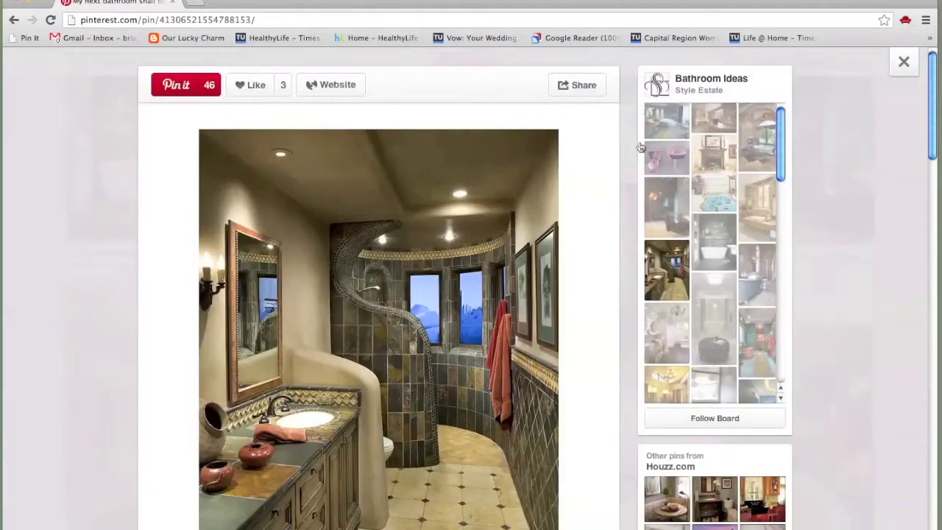
left_click(912, 61)
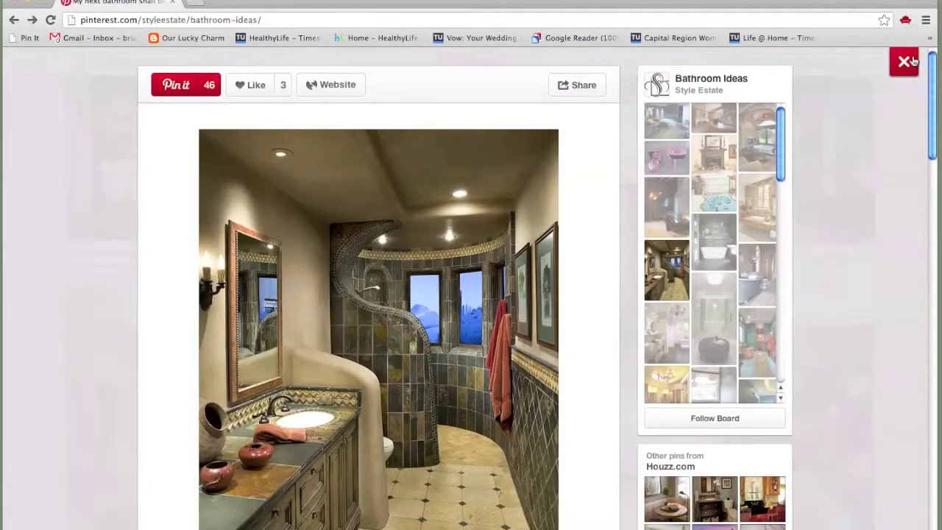
- Scroll down through Style Estate's Bathroom Ideas board
scroll(559, 184, "down", 3)
scroll(551, 204, "down", 10)
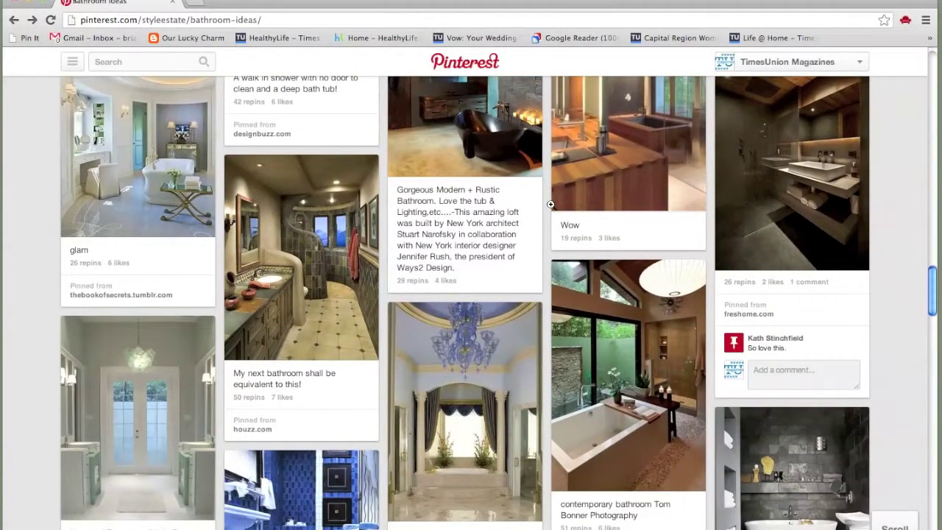
scroll(550, 205, "down", 1)
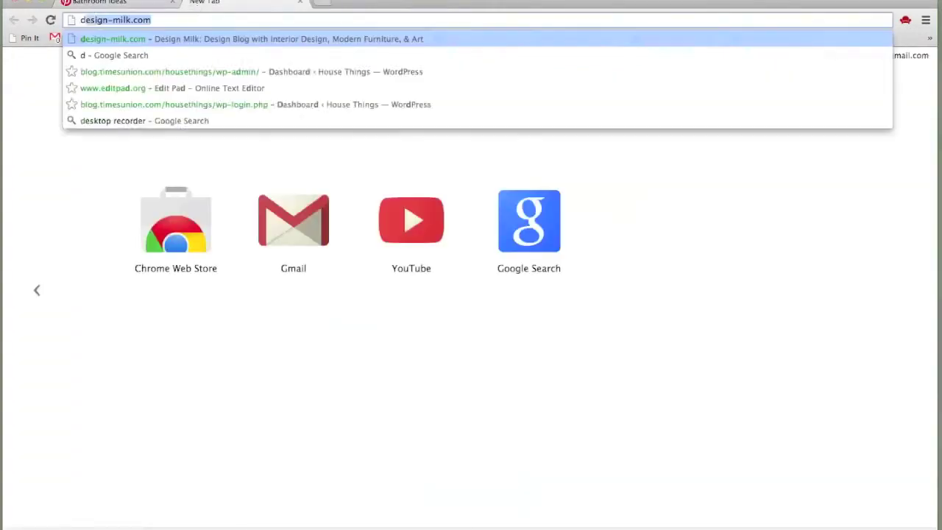
- Load design-milk.com and search the site for 'bathroom'
key("Return")
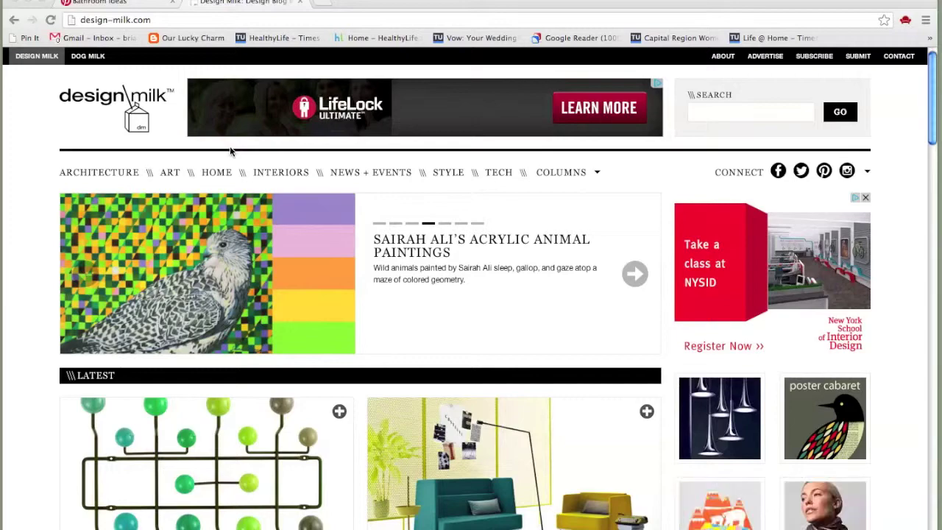
left_click(749, 110)
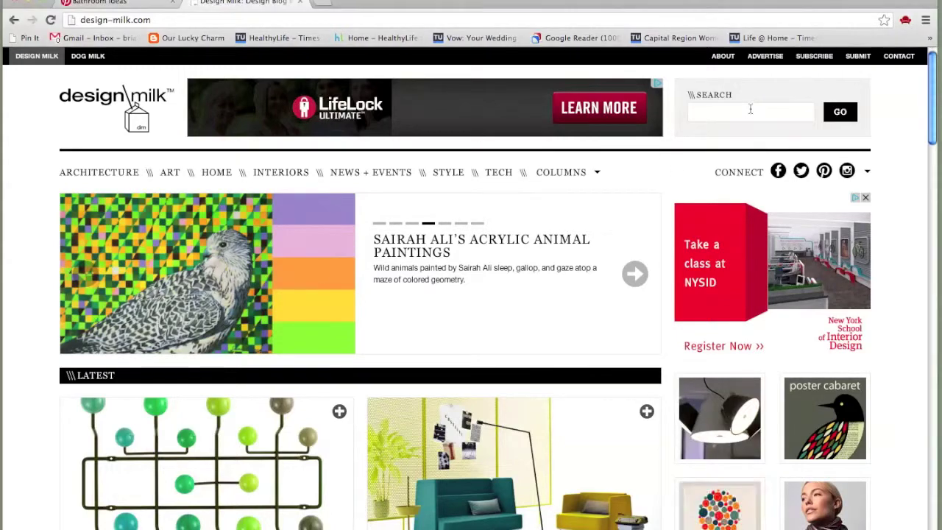
type("bathroom")
key("Return")
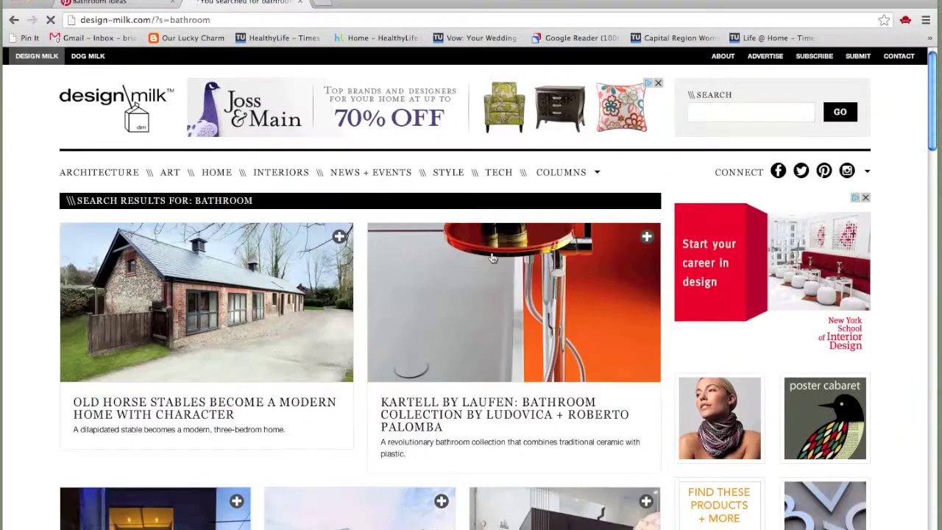
- Open the Kartell by Laufen bathroom article, then switch back to the Pinterest tab
scroll(493, 257, "down", 2)
scroll(493, 258, "up", 2)
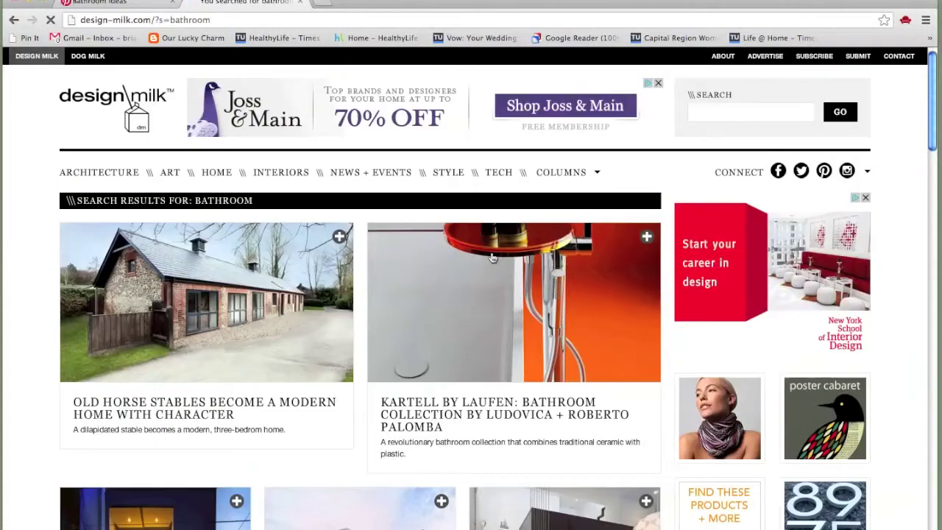
left_click(543, 304)
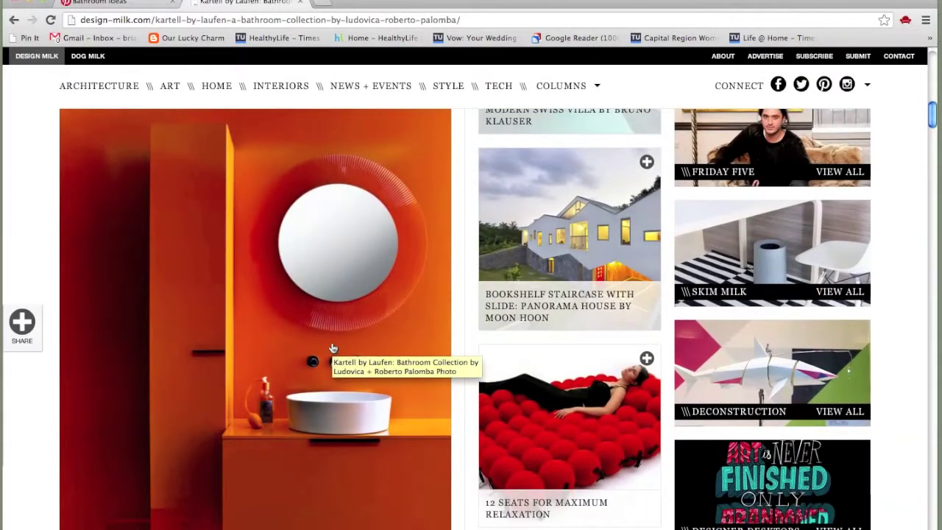
left_click(117, 3)
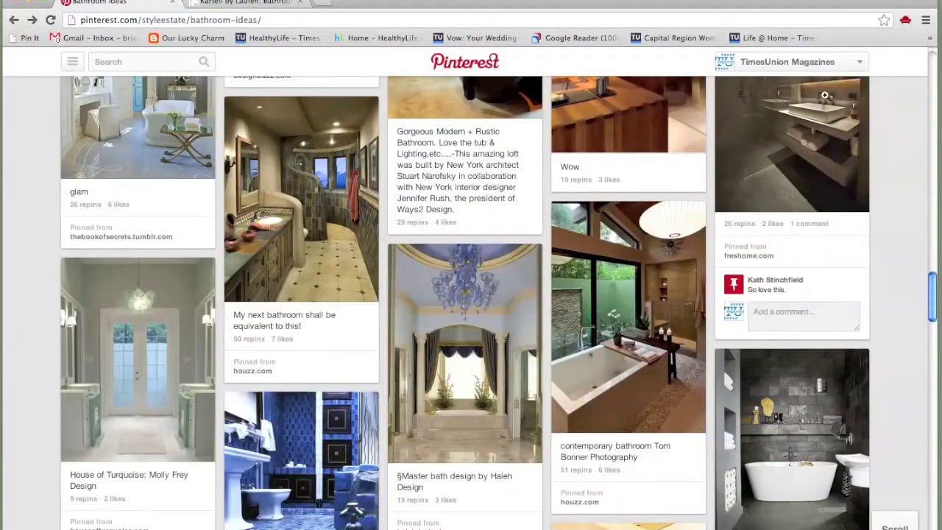
- Start an Add Pin, paste the Kartell by Laufen article's URL, and fetch its images
left_click(859, 65)
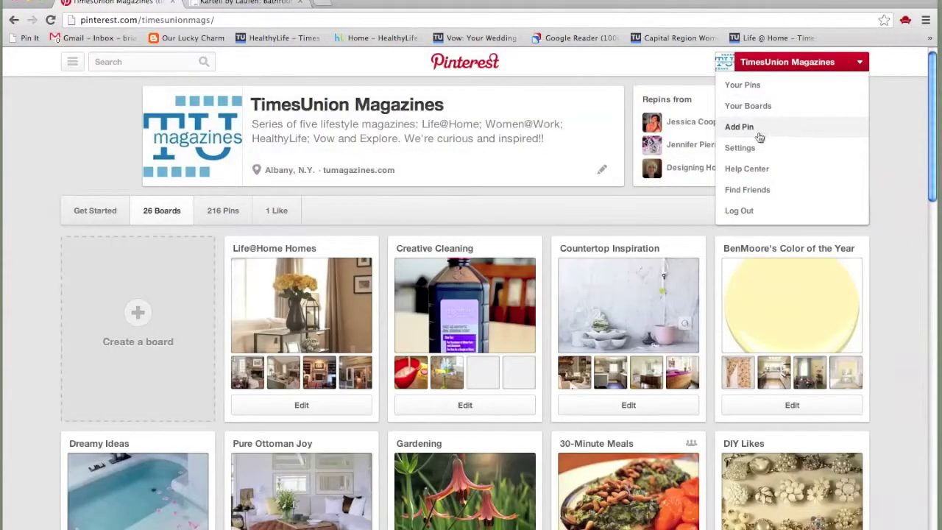
left_click(757, 134)
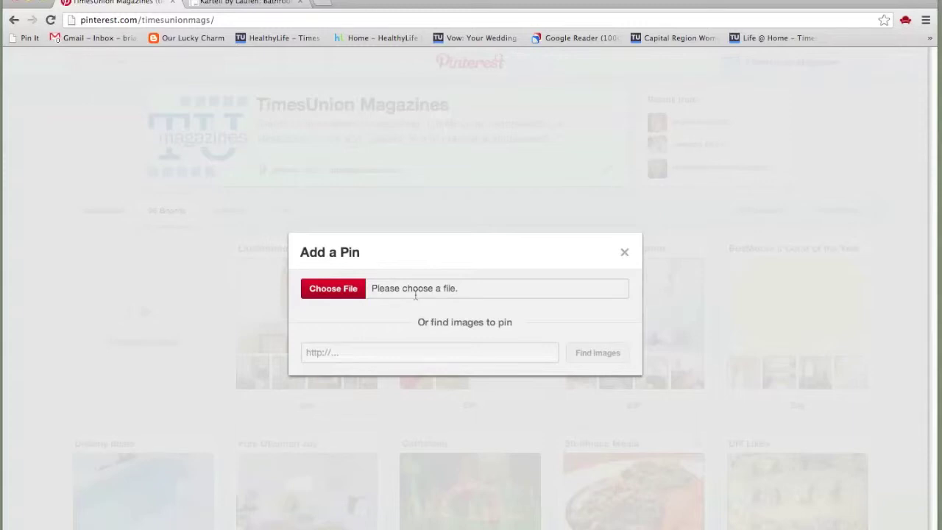
left_click(276, 4)
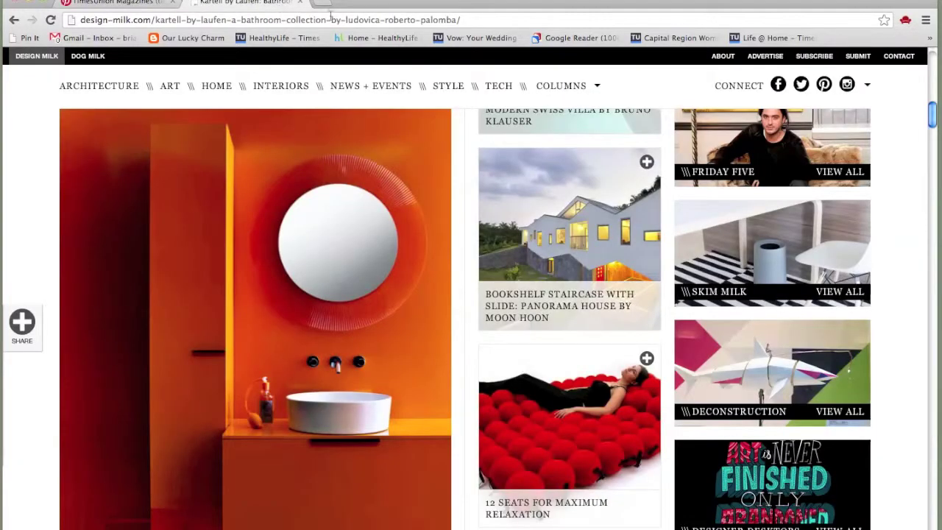
left_click(262, 20)
key("ctrl+c")
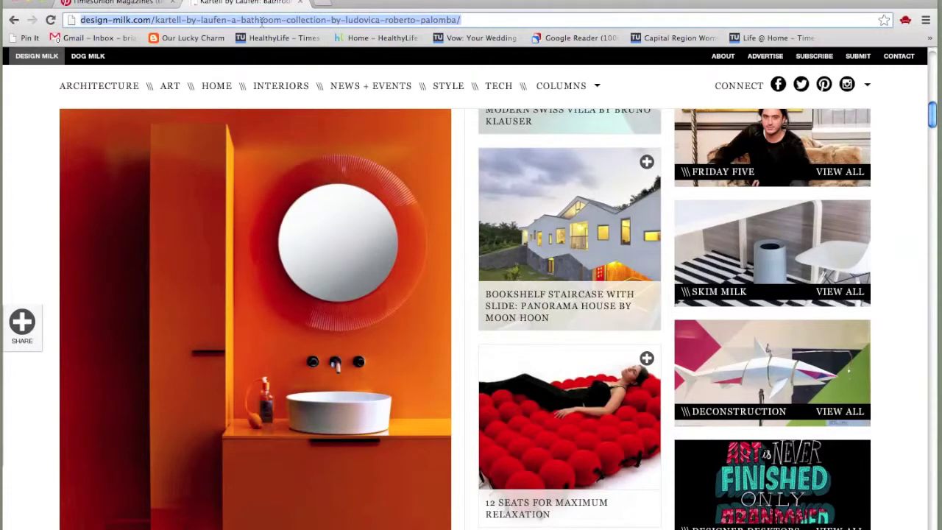
left_click(129, 3)
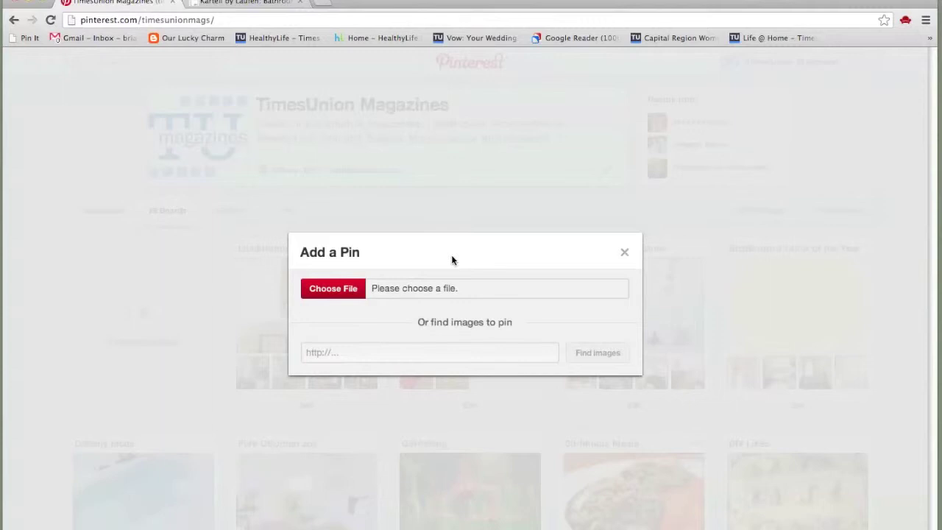
left_click(390, 351)
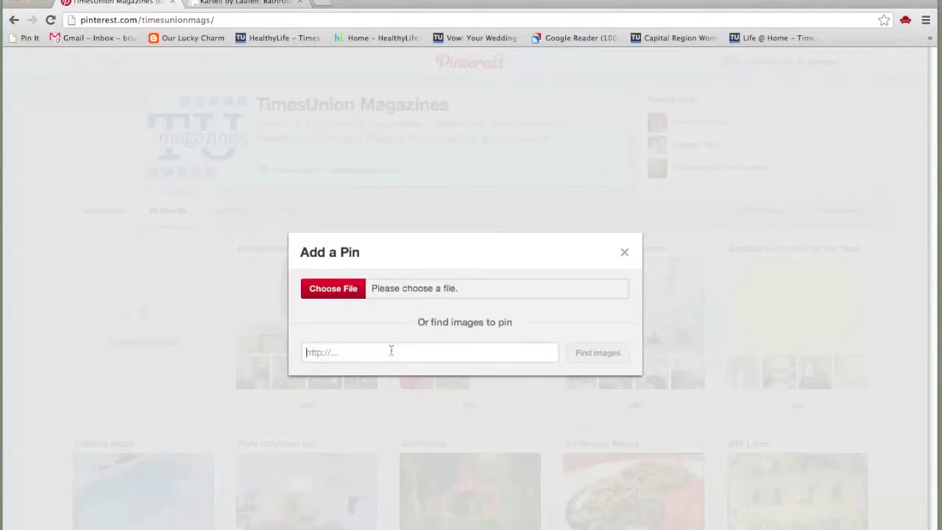
key("ctrl+v")
left_click(598, 352)
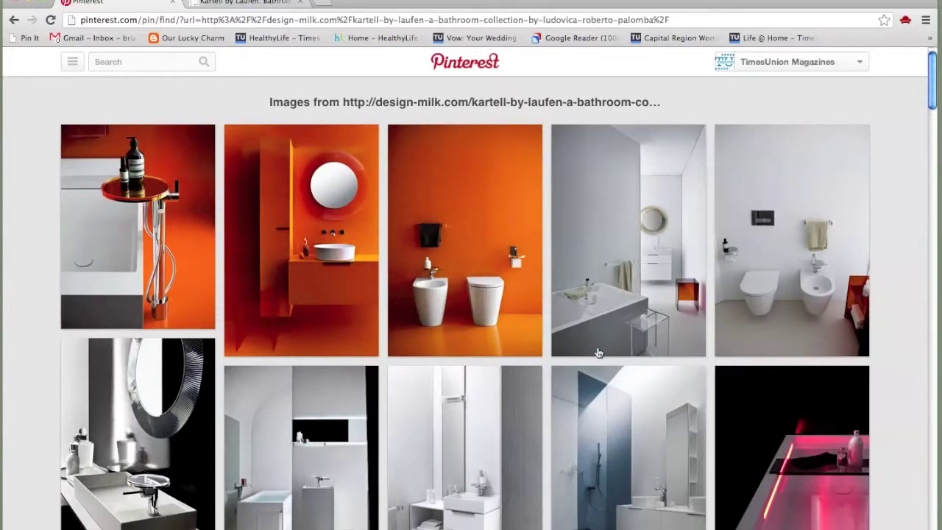
- Pin the pink toilet image to the Bathroom ideas board with the description 'Wacky!!'
scroll(319, 236, "down", 2)
scroll(319, 236, "down", 5)
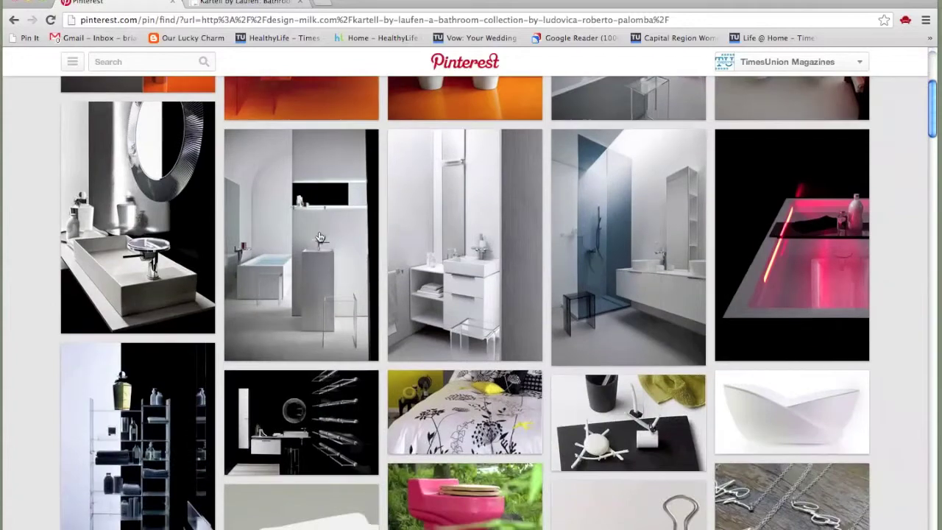
scroll(320, 237, "down", 4)
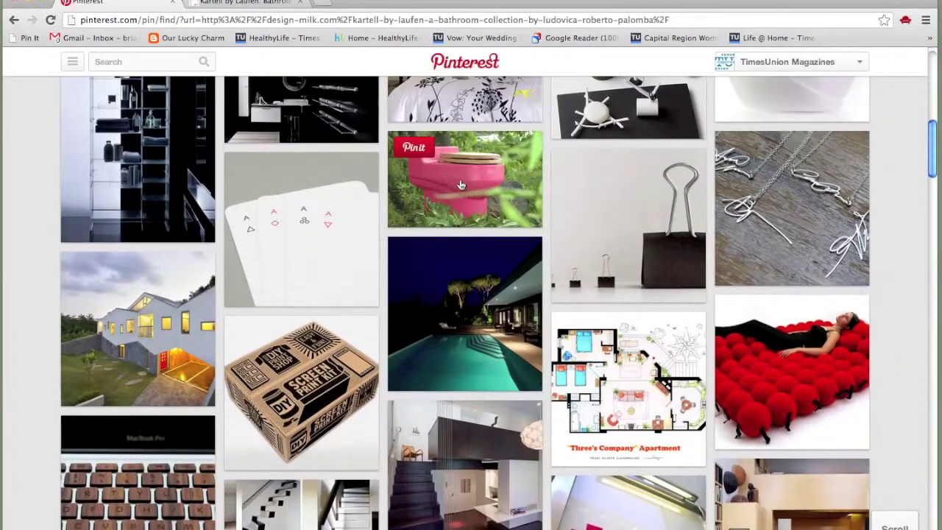
left_click(461, 185)
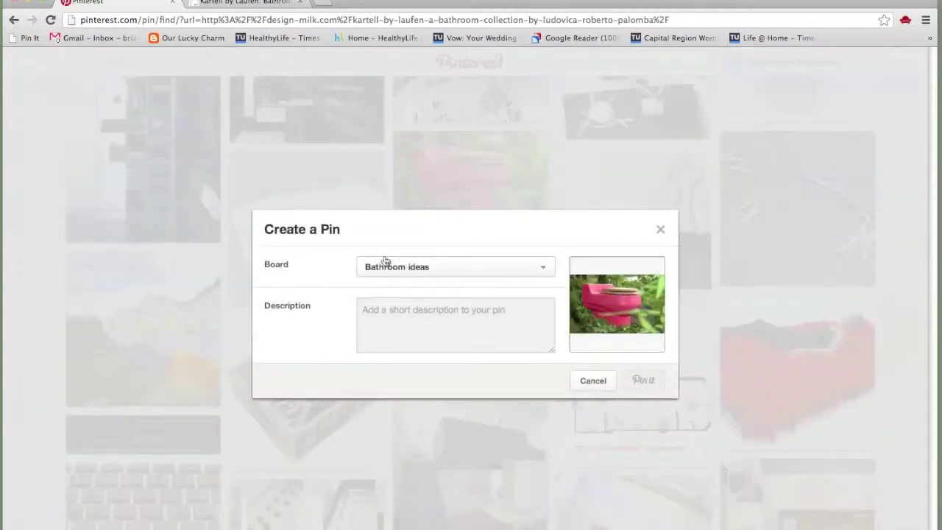
left_click(436, 321)
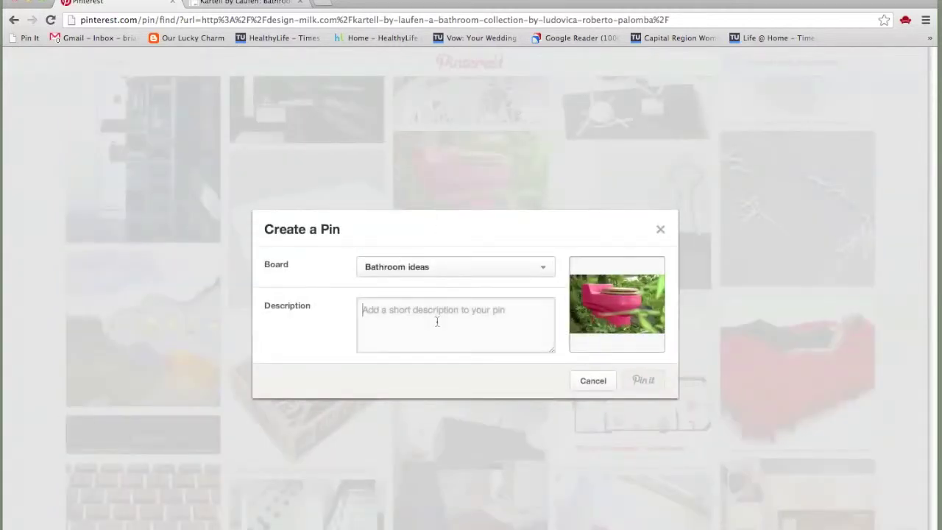
type("Wacky!!")
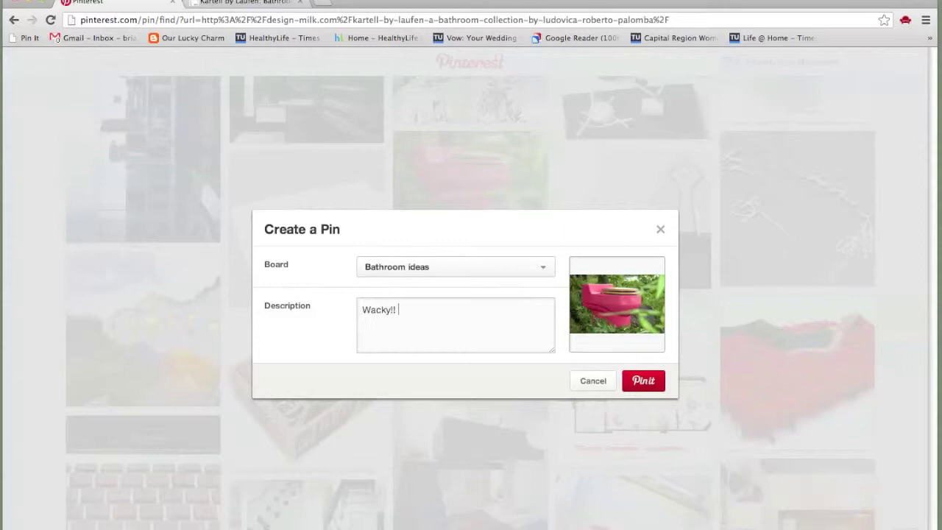
left_click(643, 381)
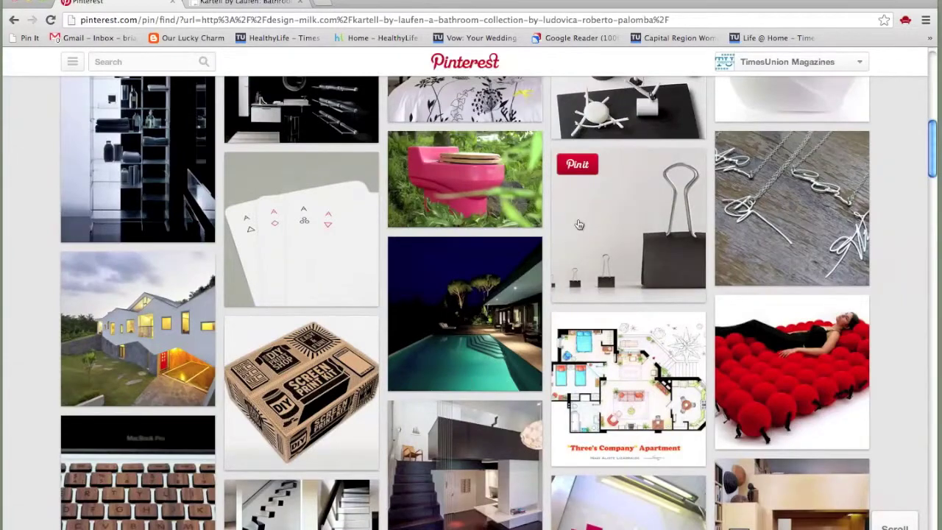
scroll(579, 236, "down", 3)
scroll(579, 236, "up", 10)
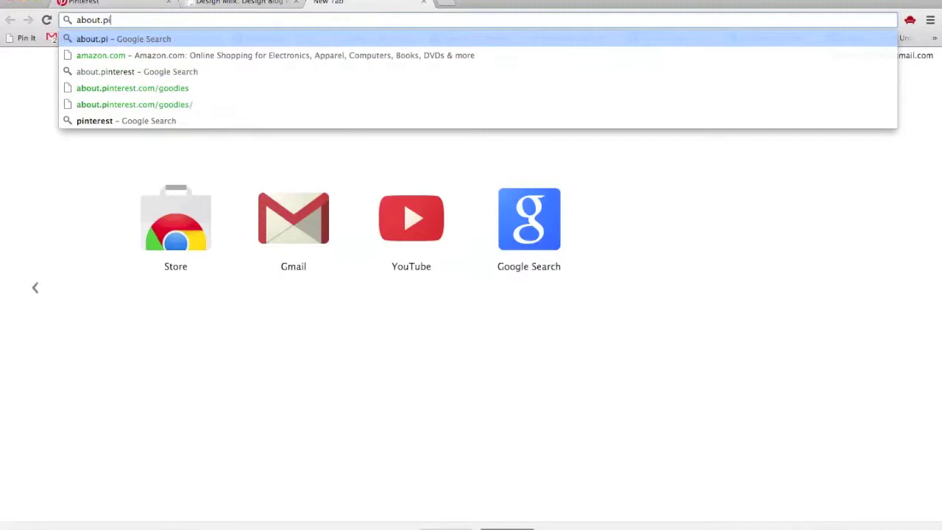
- From about.pinterest.com/goodies, start installing the Pin It Button browser extension
type("om/goodies")
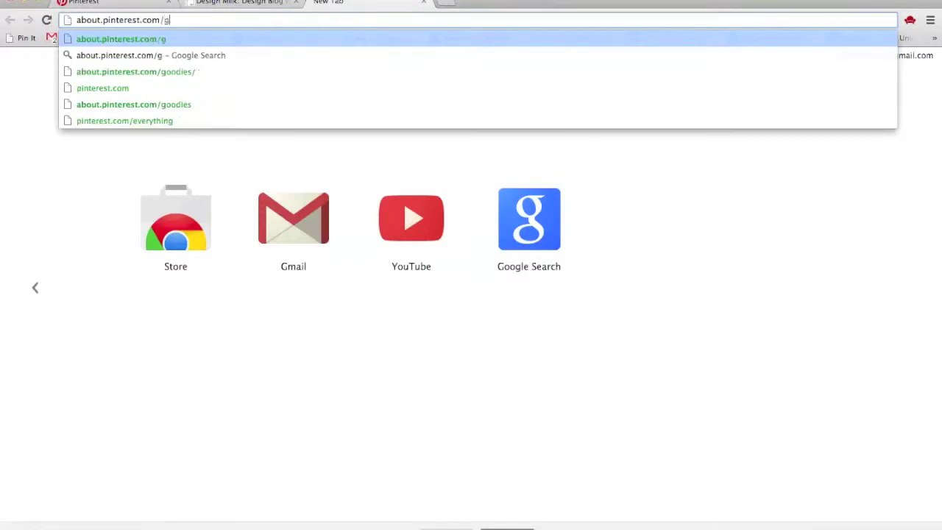
key("Return")
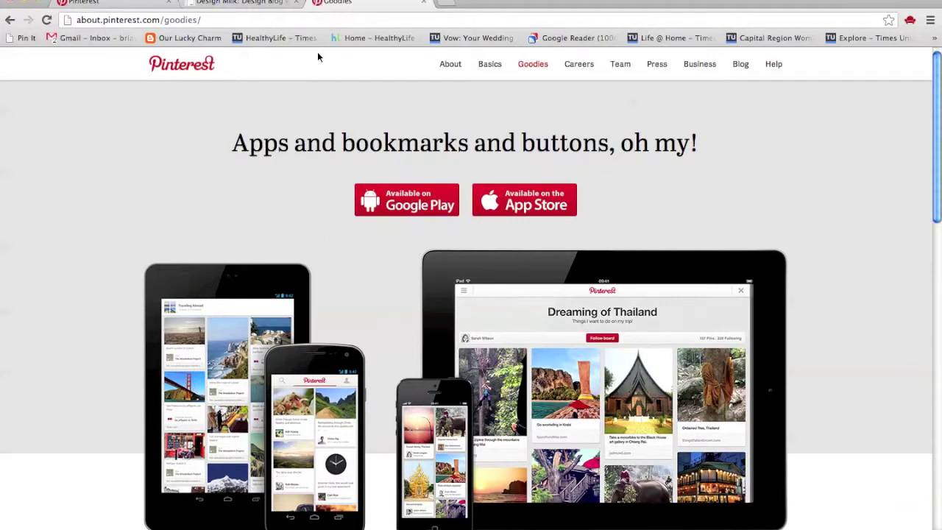
scroll(317, 183, "down", 6)
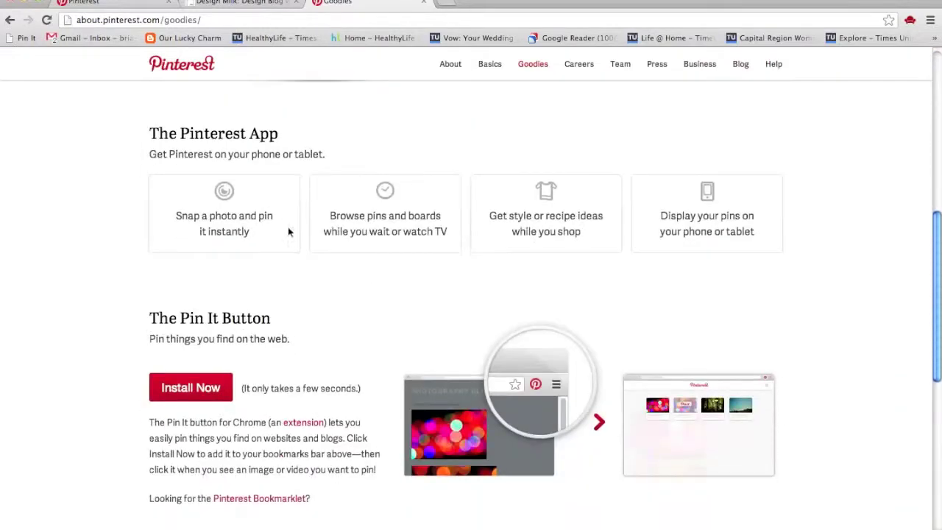
left_click(188, 400)
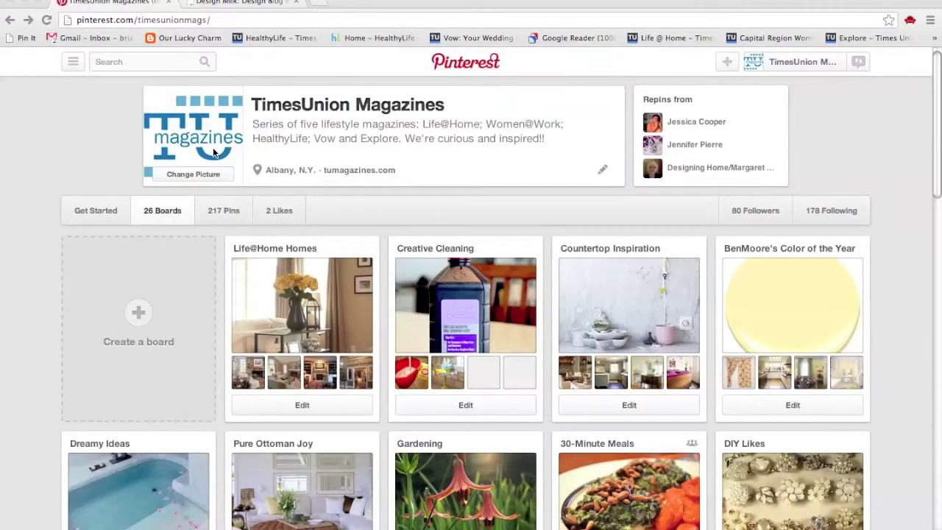
- Find the Bathroom ideas board on the profile and open it
scroll(213, 152, "down", 3)
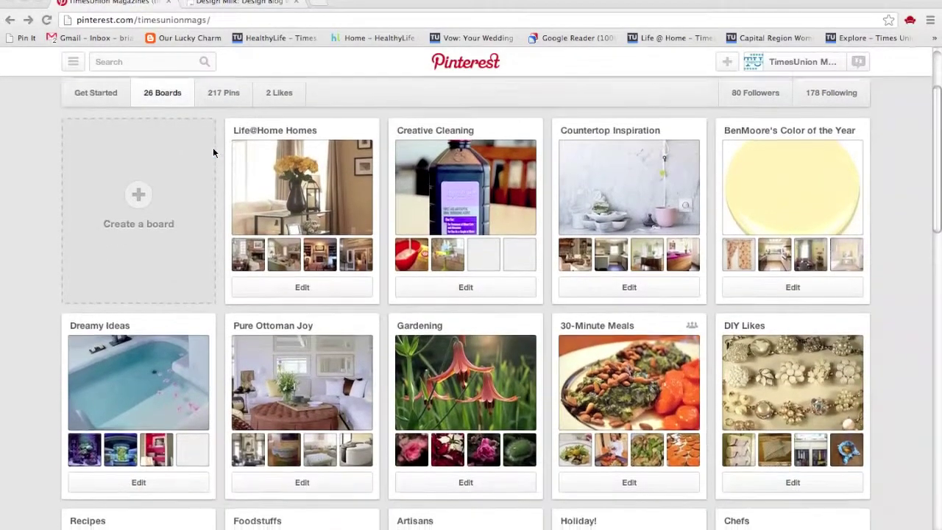
scroll(213, 153, "down", 5)
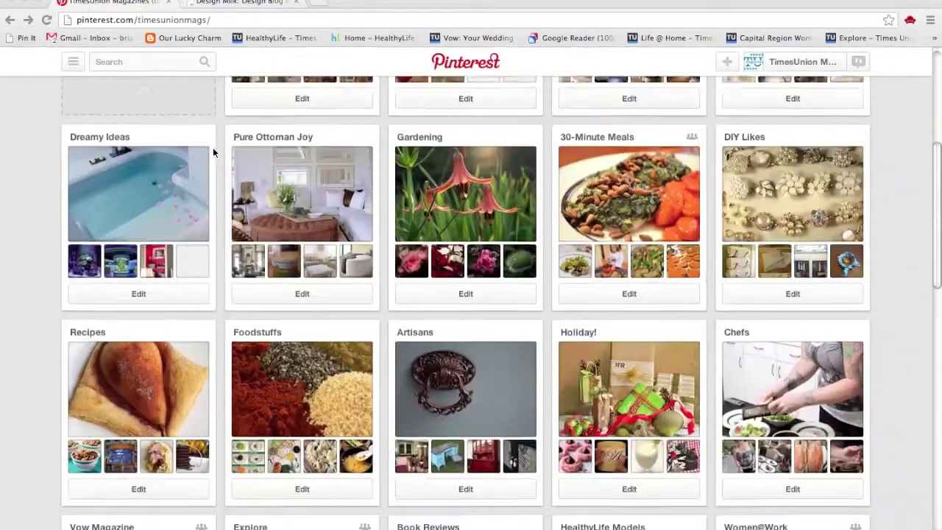
scroll(214, 153, "down", 15)
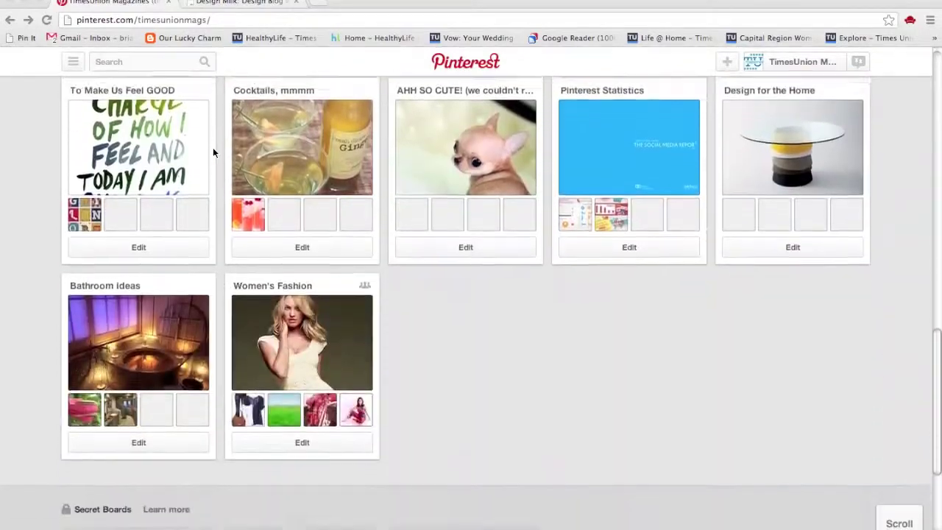
scroll(213, 147, "down", 1)
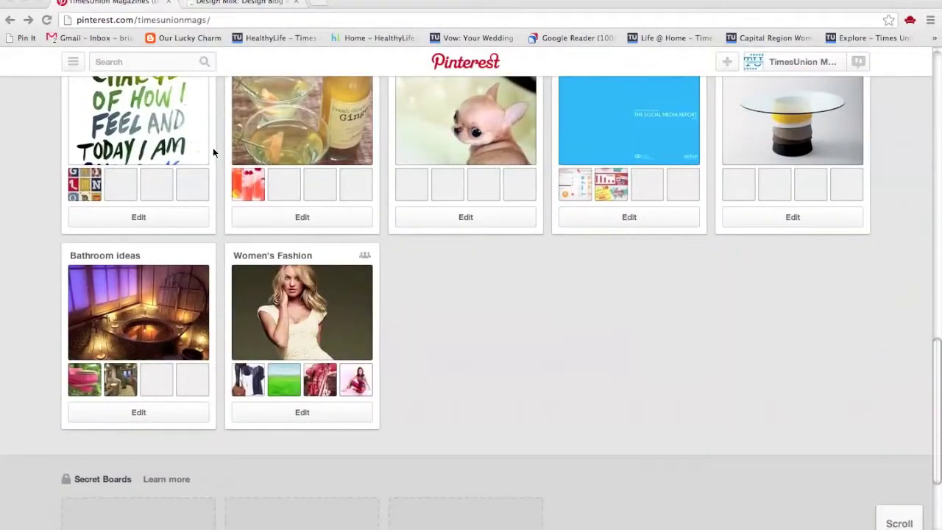
left_click(134, 305)
- Check its three pins (pink toilet, Houzz shower, candlelit tub), then return to the home feed
scroll(135, 305, "down", 2)
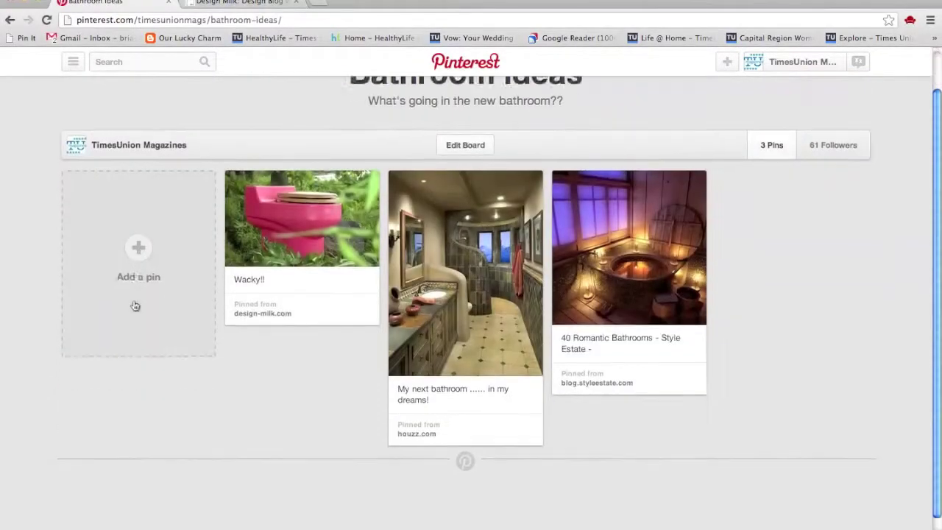
scroll(135, 305, "down", 1)
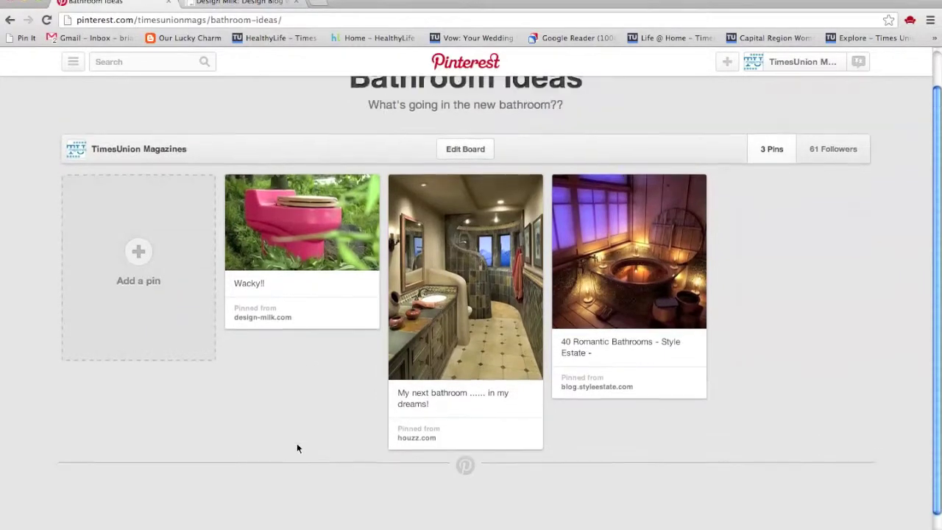
scroll(298, 447, "up", 1)
left_click(466, 61)
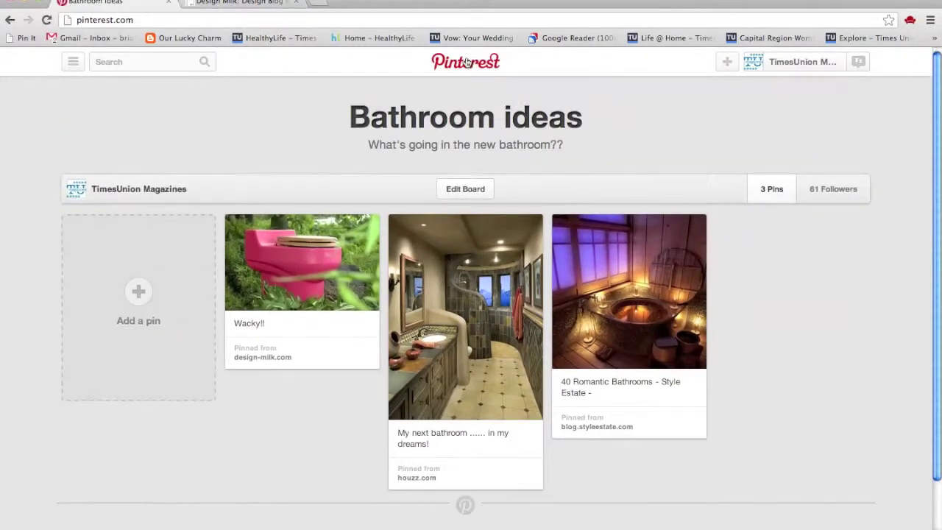